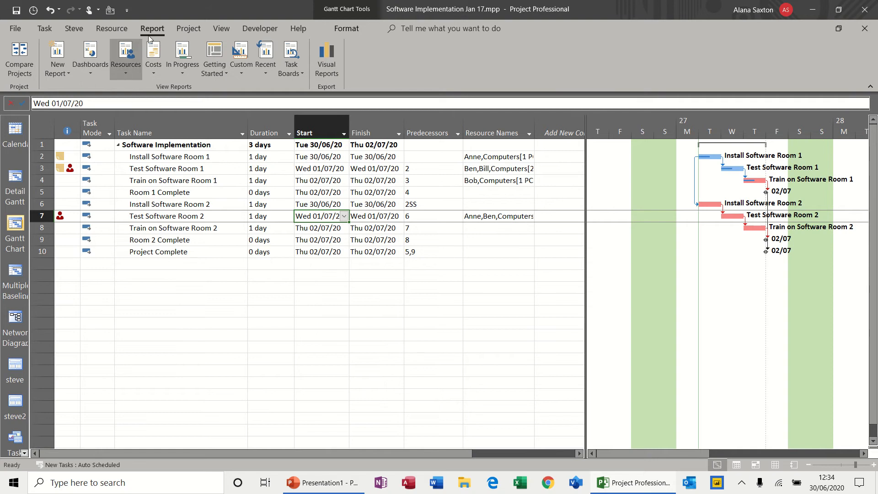
pyautogui.click(188, 29)
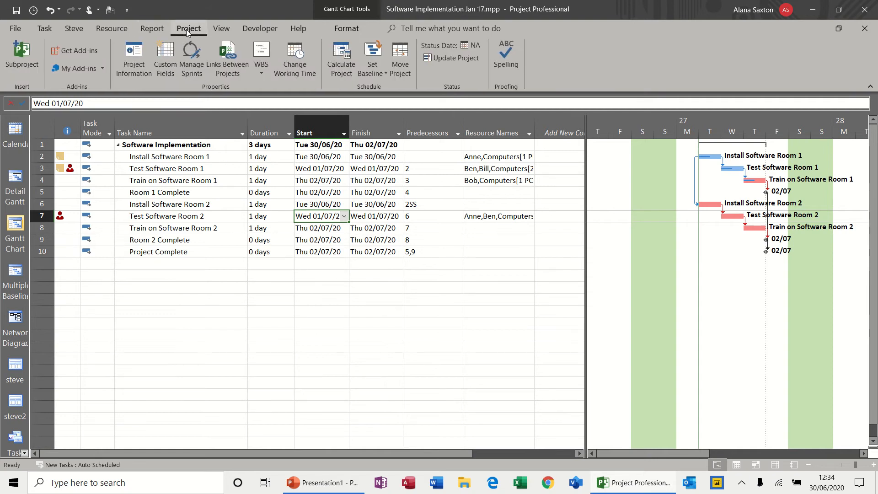
pyautogui.click(372, 73)
pyautogui.click(383, 86)
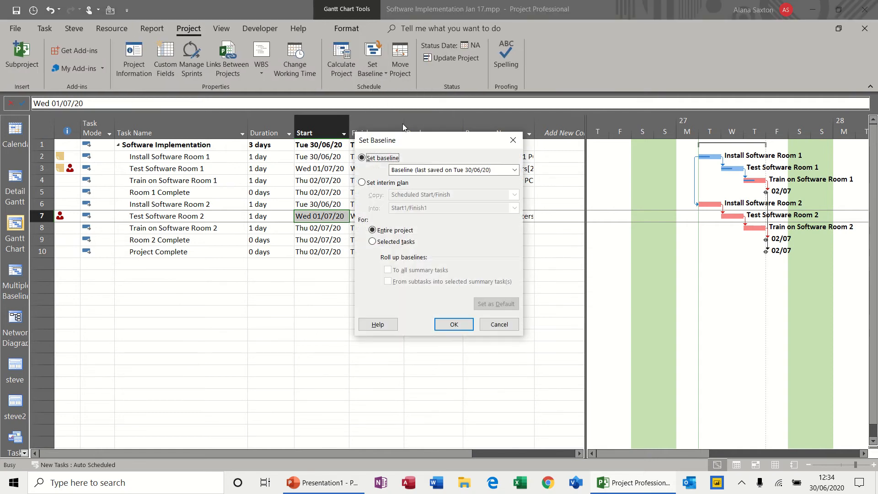
pyautogui.click(455, 324)
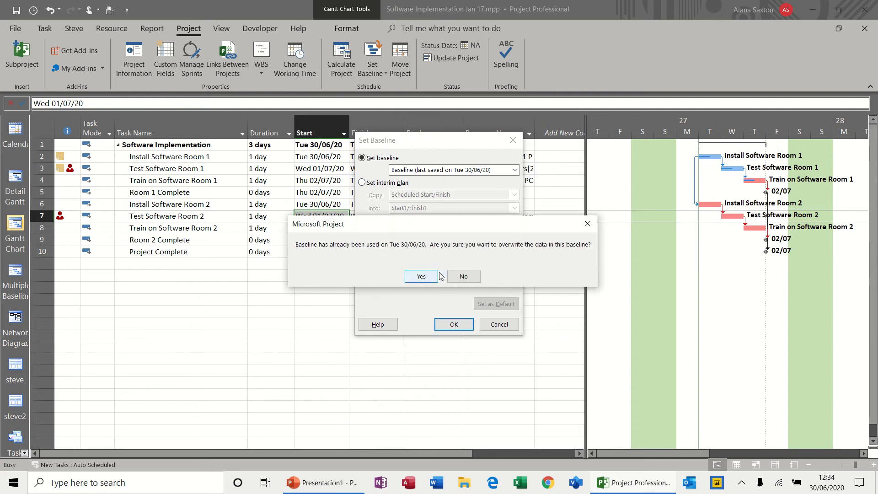
pyautogui.click(463, 276)
pyautogui.click(499, 324)
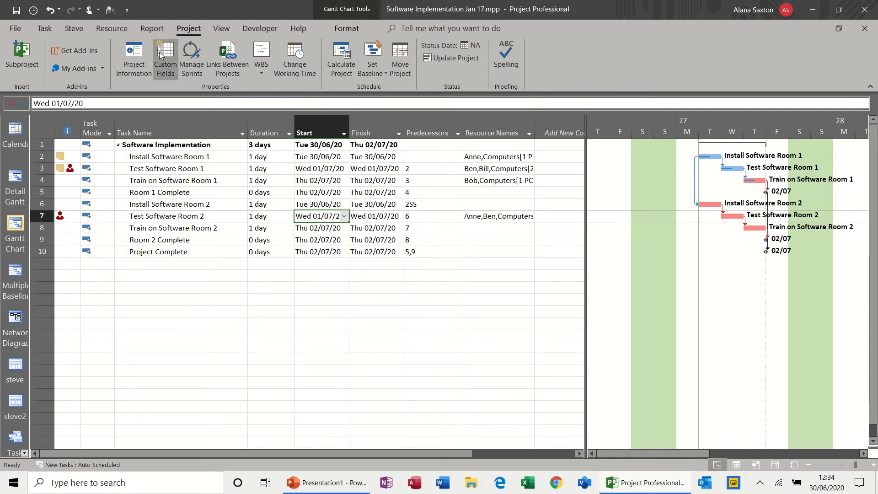
# - Open the Visual Reports dialog for the Software Implementation project
pyautogui.click(150, 32)
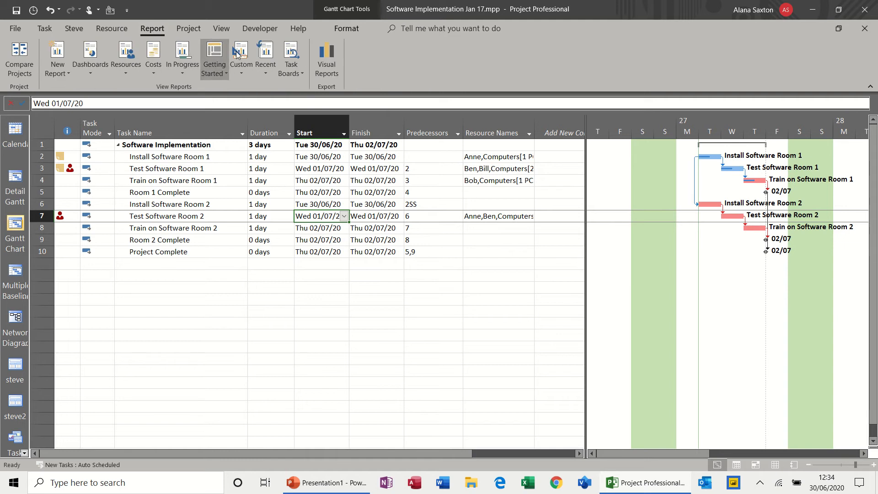
pyautogui.click(326, 56)
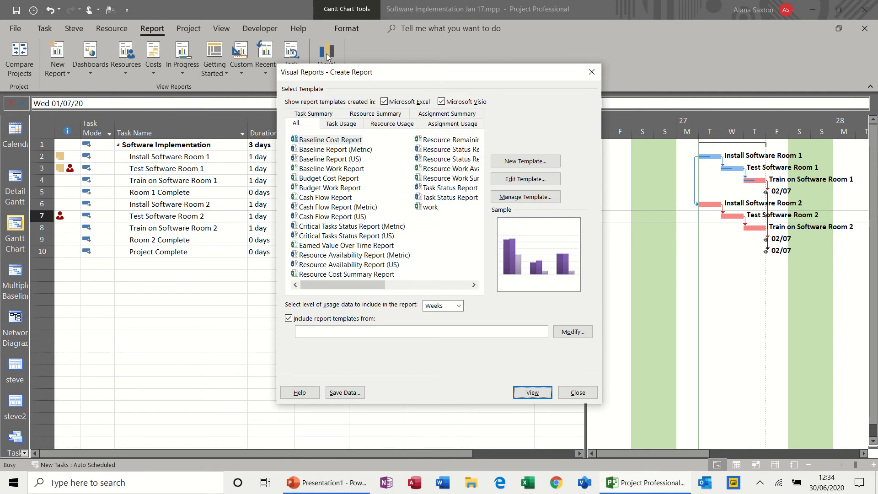
pyautogui.moveTo(395, 75); pyautogui.dragTo(319, 73)
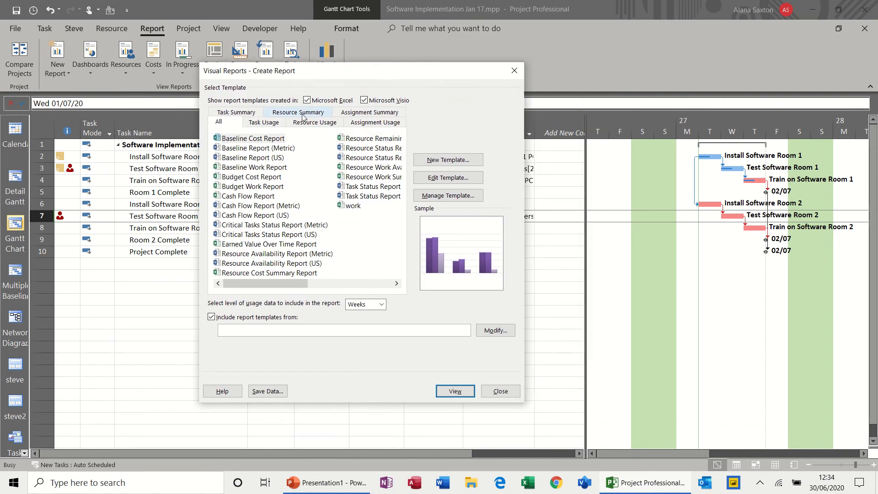
# - Compare the Excel-only and Visio-only report template lists, then show both template types again
pyautogui.click(366, 103)
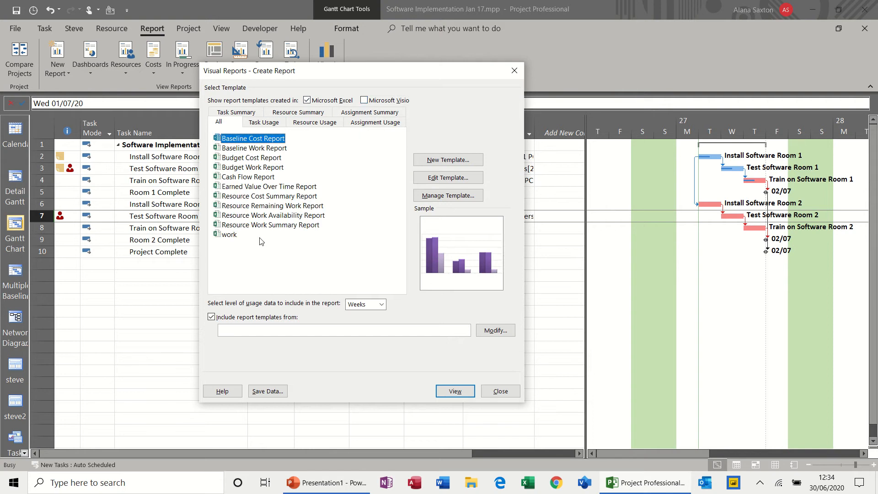
pyautogui.click(364, 101)
pyautogui.click(310, 101)
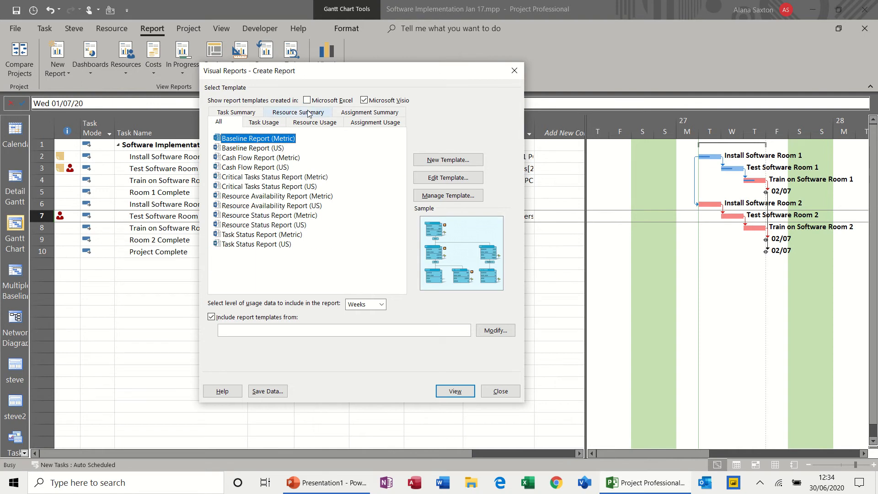
pyautogui.click(308, 103)
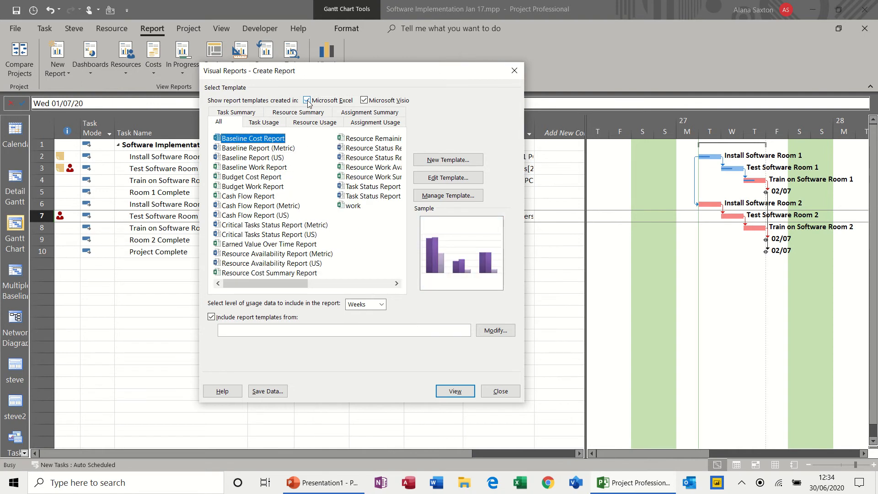
# - Choose the Resource Remaining Work Report from the Resource Summary templates, with the usage data level kept at Weeks
pyautogui.click(352, 206)
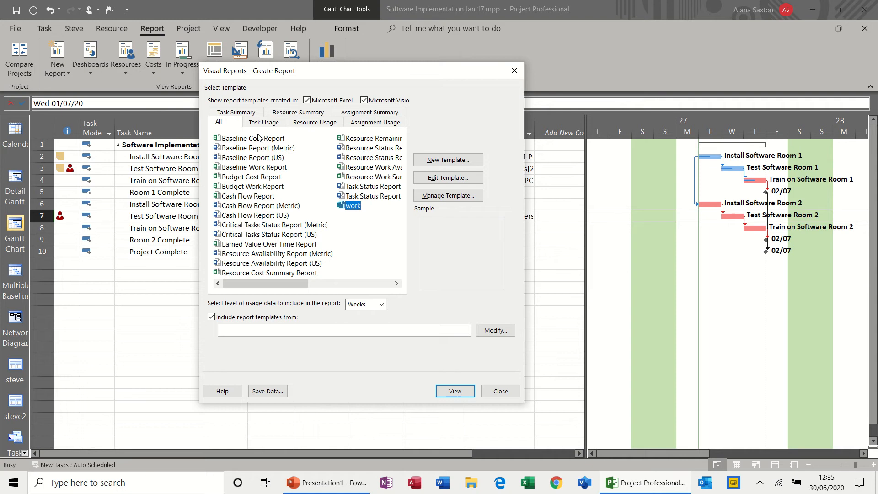
pyautogui.click(307, 115)
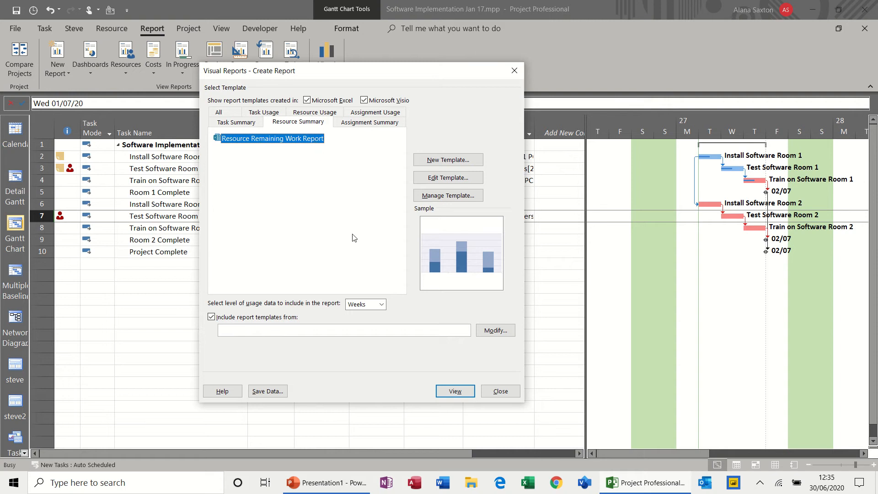
pyautogui.click(381, 305)
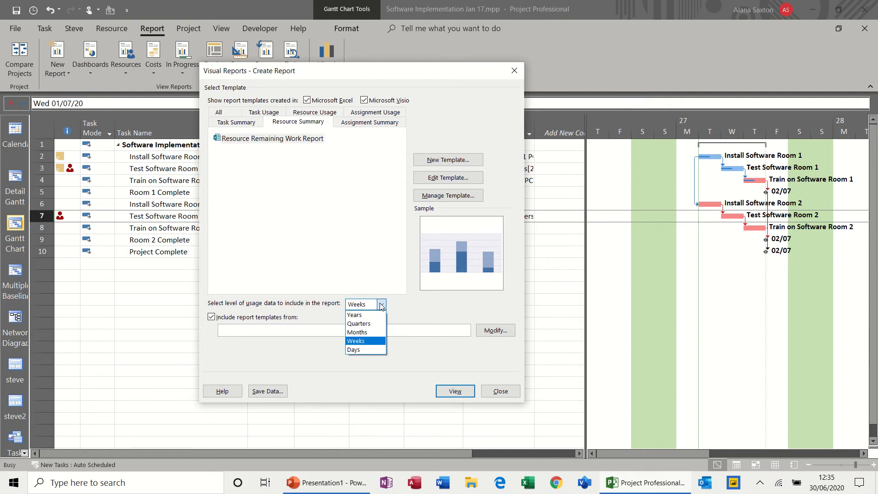
pyautogui.click(381, 306)
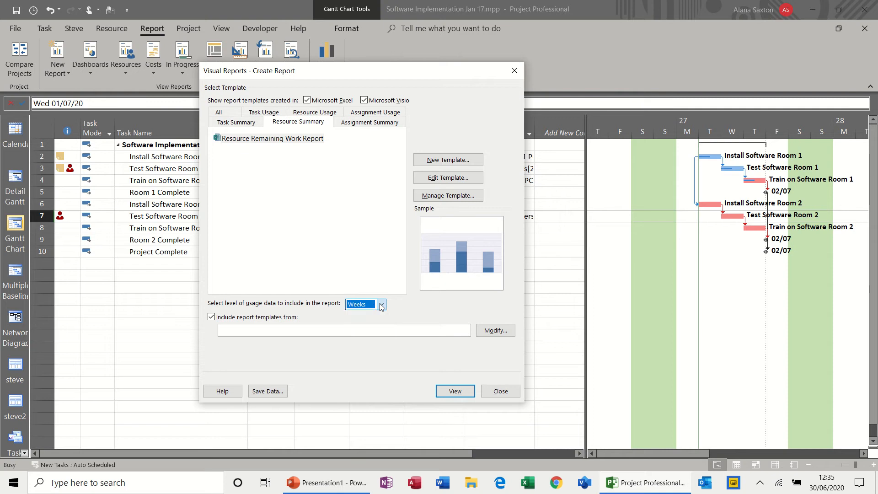
# - Examine the selected fields and available custom fields for the Resource Remaining Work Report template without editing it
pyautogui.click(448, 178)
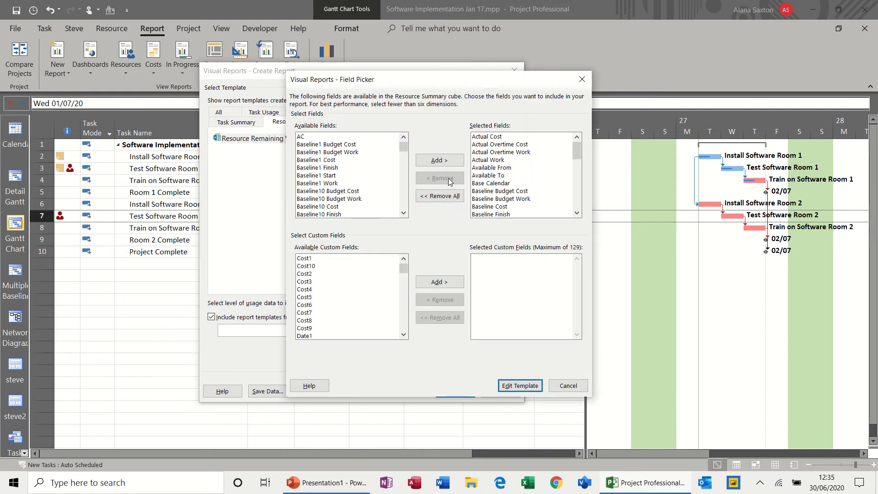
pyautogui.click(483, 137)
pyautogui.click(486, 144)
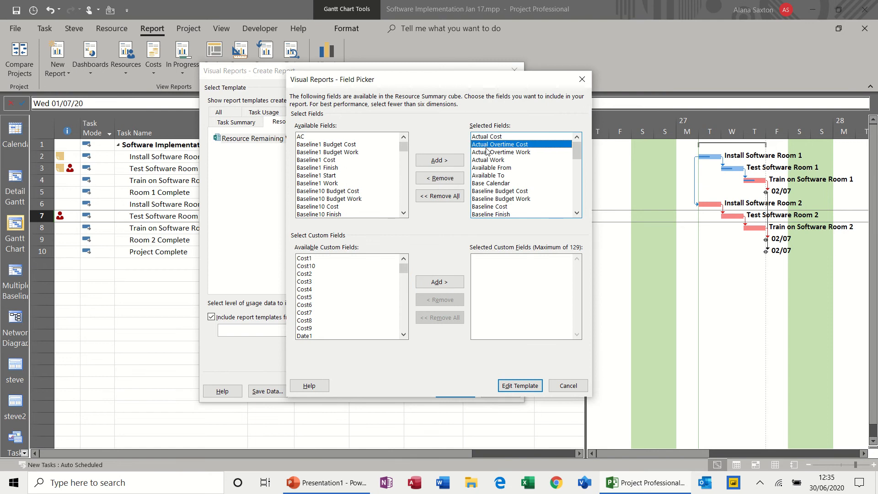
pyautogui.click(487, 152)
pyautogui.click(487, 160)
pyautogui.click(488, 168)
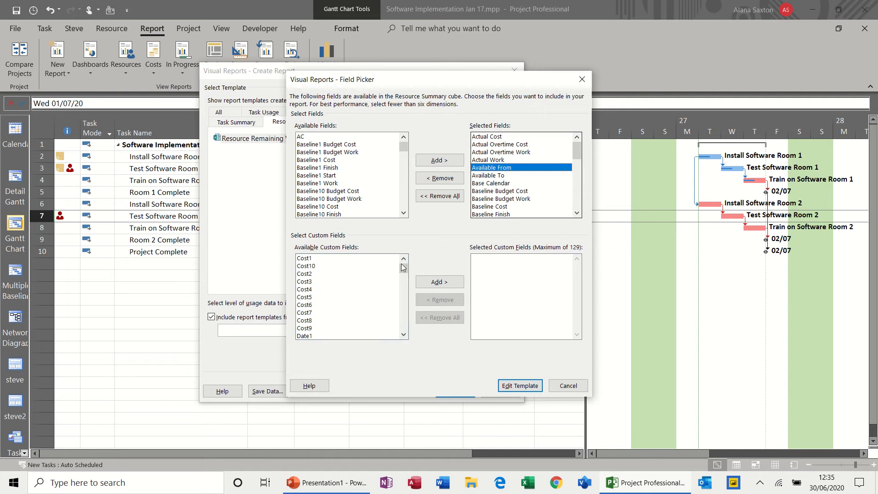
pyautogui.moveTo(405, 270)
pyautogui.mouseDown()
pyautogui.moveTo(402, 300)
pyautogui.moveTo(397, 273)
pyautogui.mouseUp()
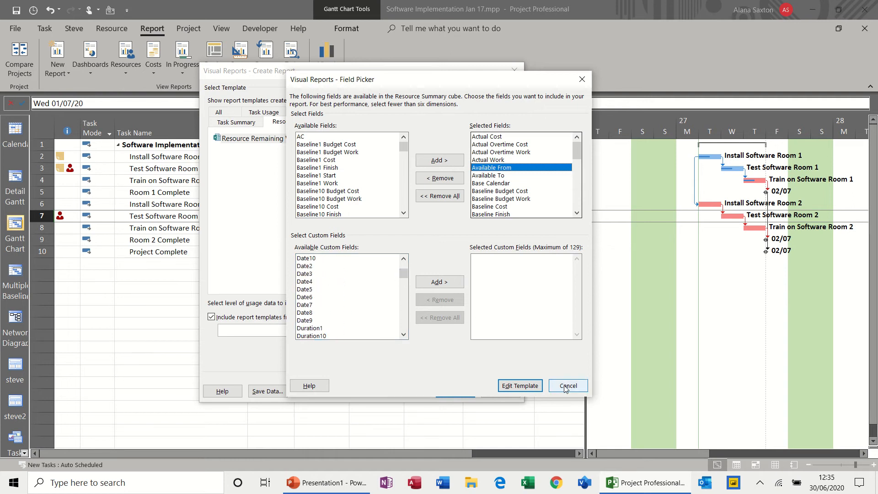
pyautogui.click(567, 386)
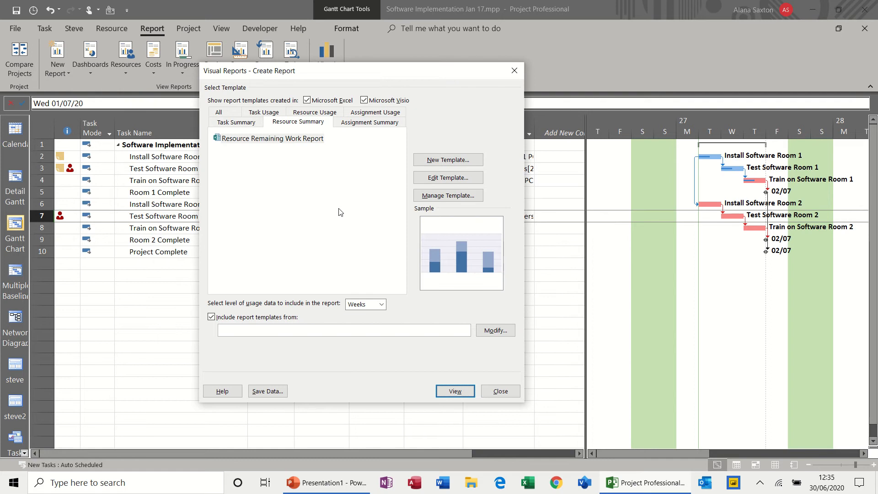
# - Generate the Resource Remaining Work Report in Excel, maximize the workbook and zoom the chart out to 90%
pyautogui.click(454, 392)
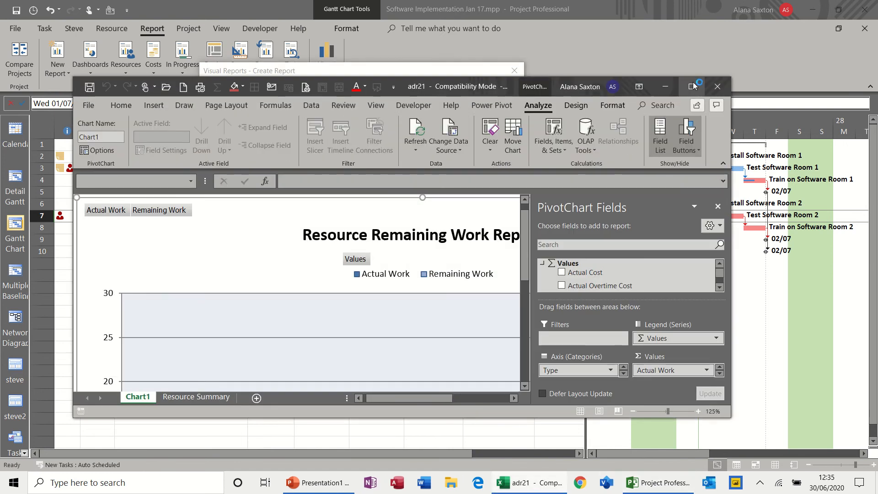
pyautogui.click(691, 86)
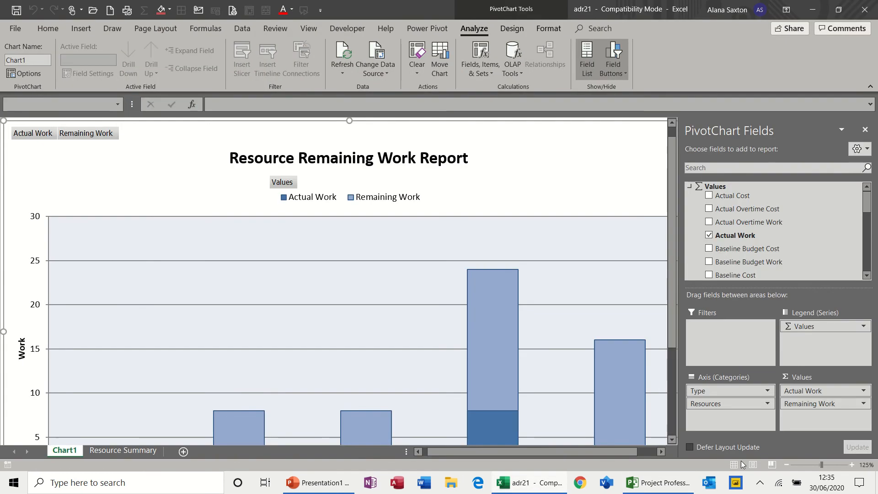
pyautogui.click(786, 464)
pyautogui.click(785, 465)
pyautogui.click(786, 464)
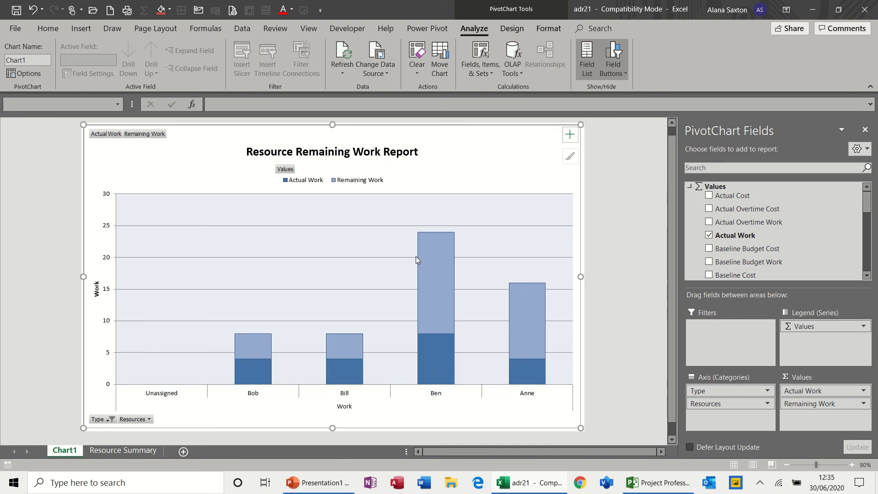
# - Add Actual Cost to the values of the Resource Summary pivot table and return to the chart sheet
pyautogui.click(119, 451)
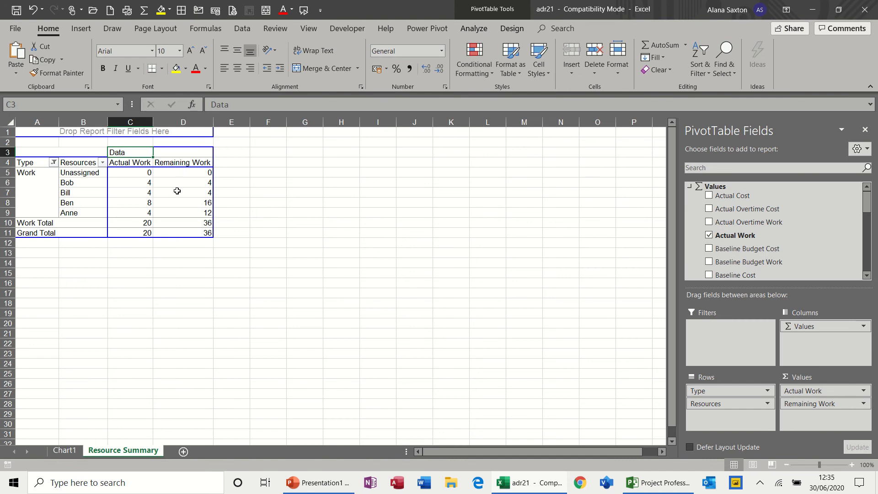
pyautogui.click(709, 196)
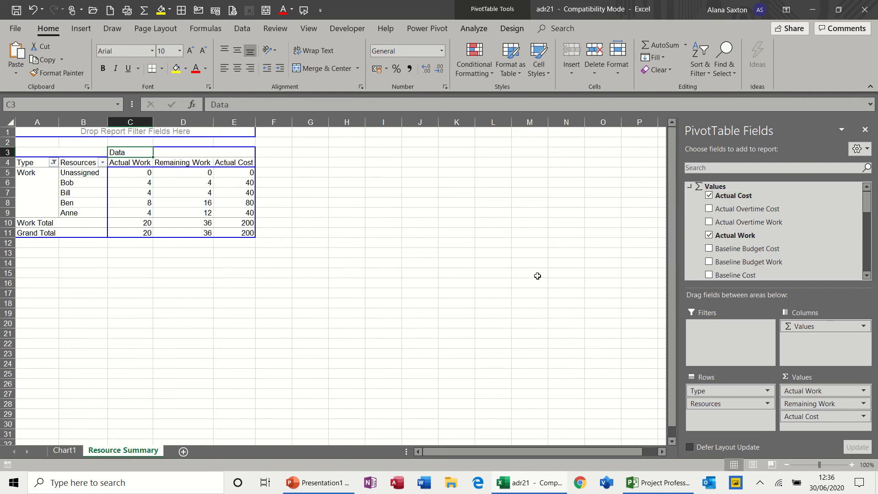
pyautogui.click(65, 450)
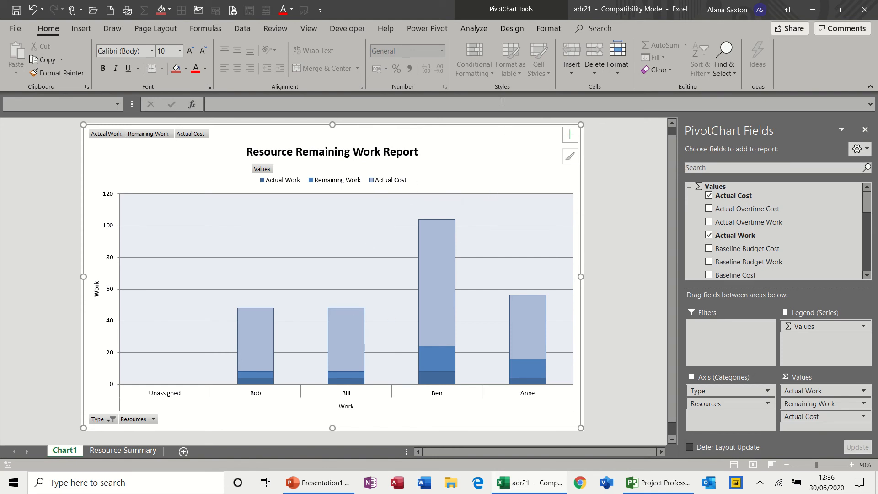
# - Change the pivot chart type to Clustered Column
pyautogui.click(482, 33)
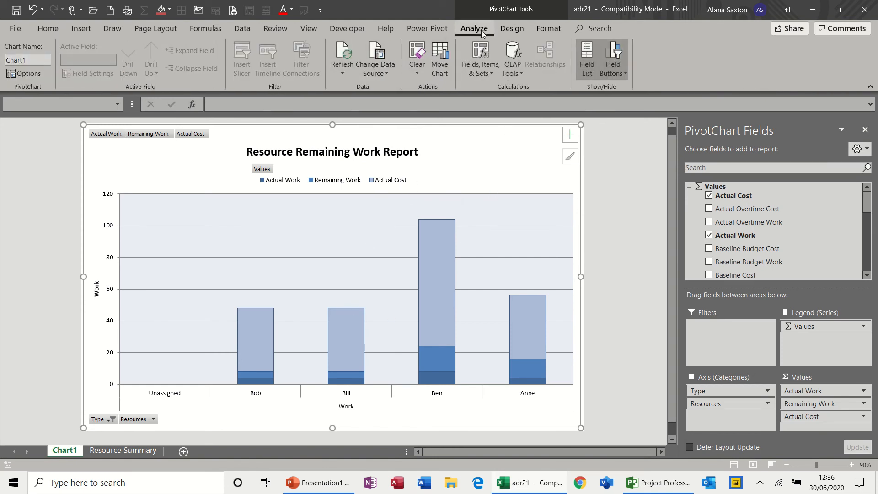
pyautogui.click(503, 31)
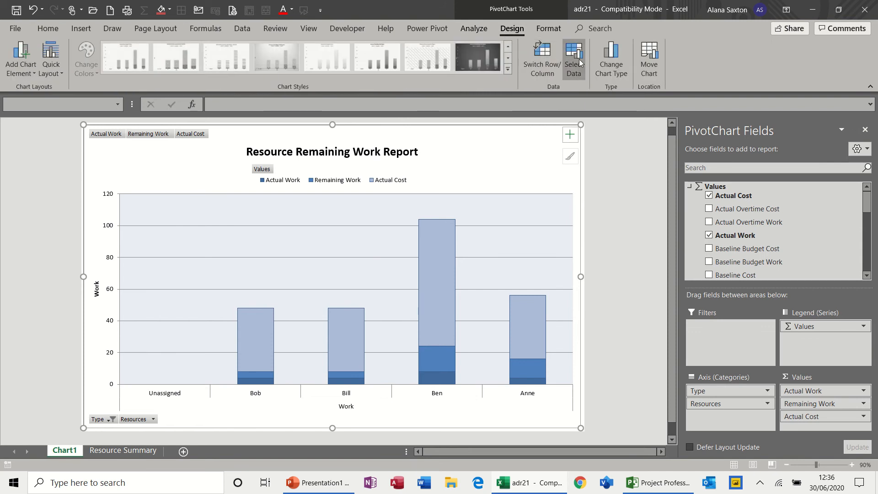
pyautogui.click(609, 67)
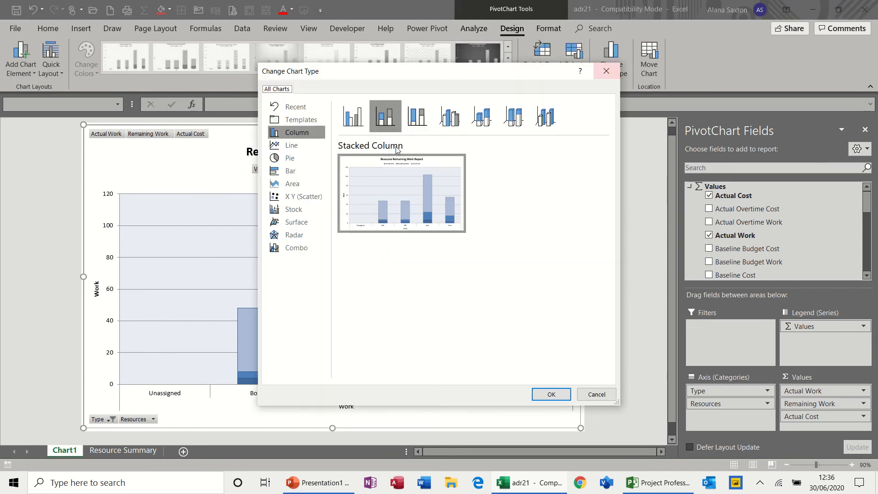
pyautogui.click(356, 122)
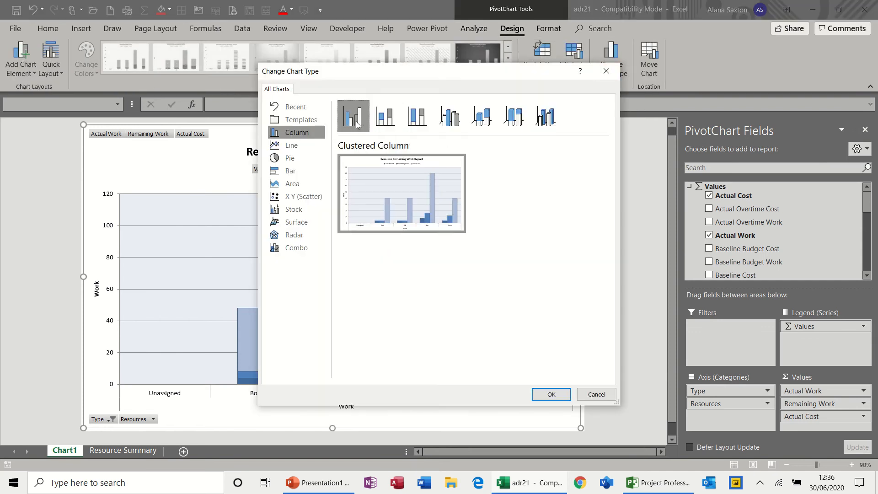
pyautogui.click(549, 394)
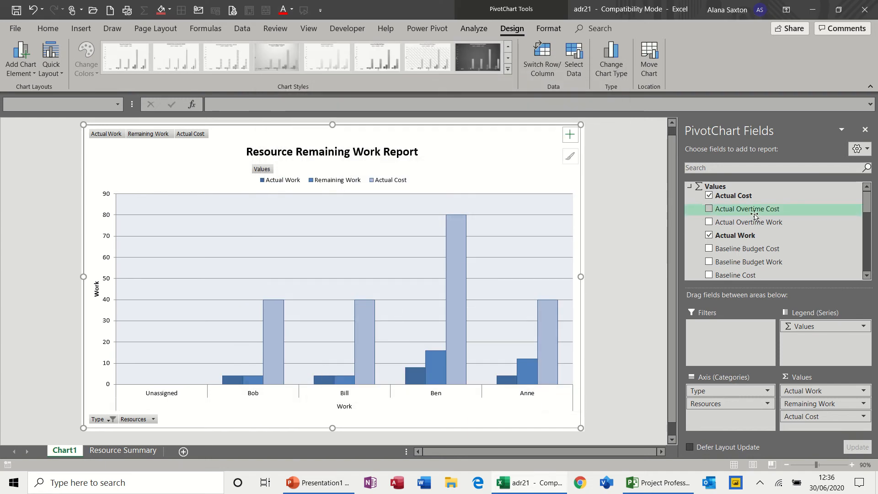
# - Change the chart values to Remaining Work, Actual Work and Baseline Work, dropping Actual Cost
pyautogui.click(711, 237)
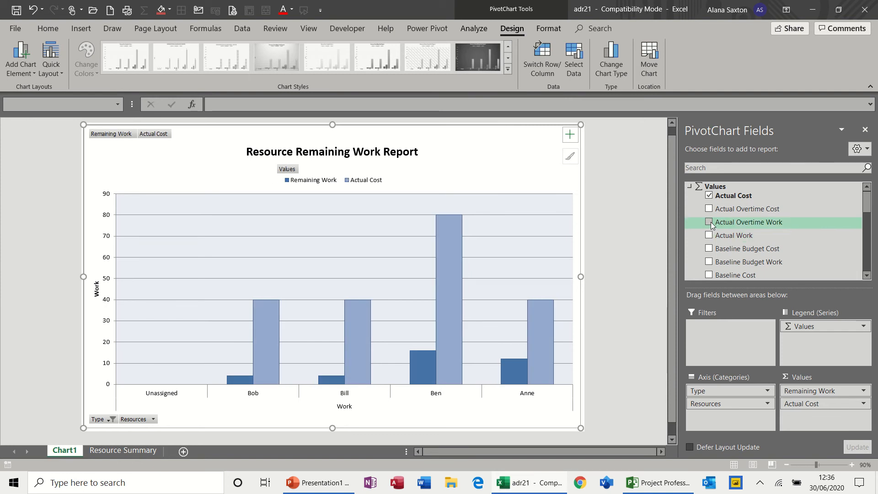
pyautogui.click(709, 197)
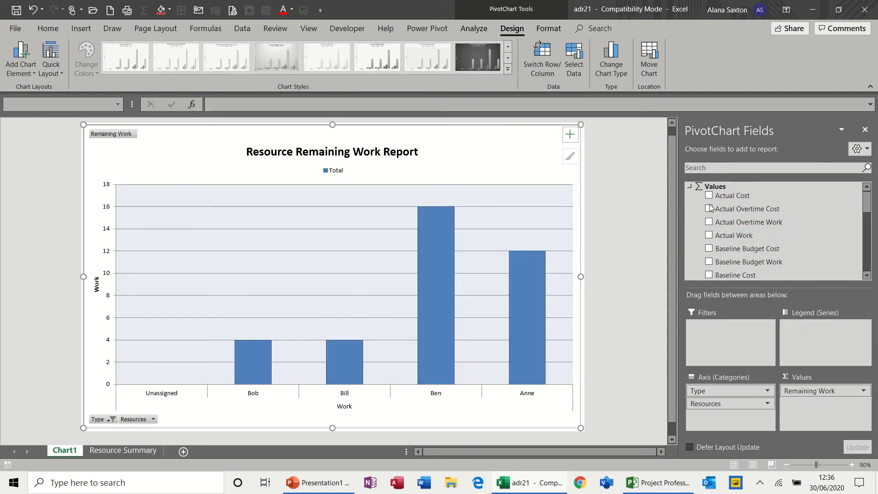
pyautogui.click(709, 235)
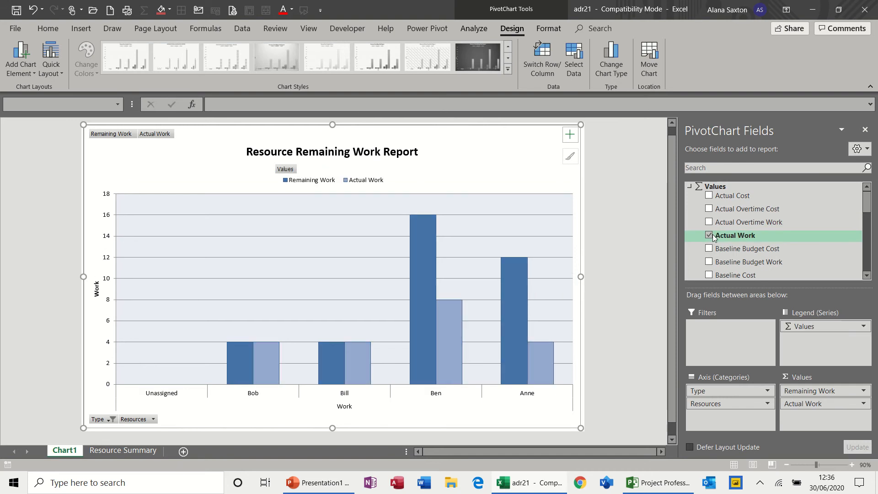
pyautogui.moveTo(867, 211)
pyautogui.mouseDown()
pyautogui.moveTo(868, 231)
pyautogui.moveTo(868, 224)
pyautogui.mouseUp()
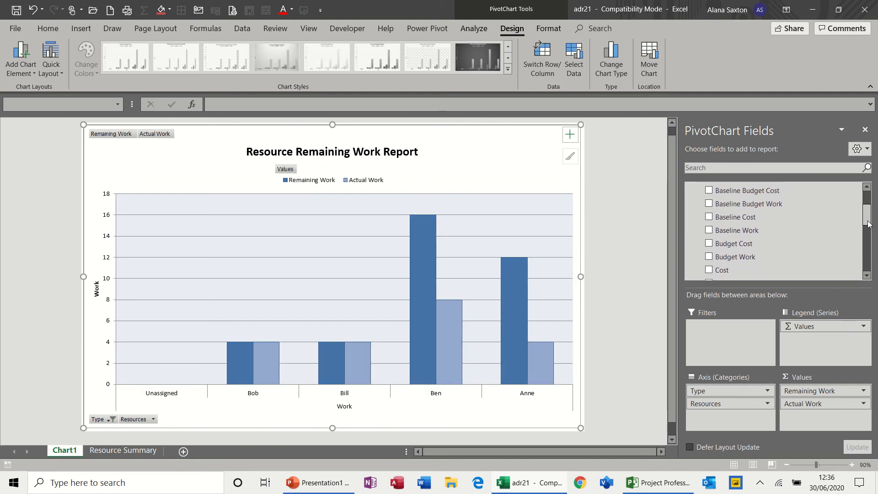
pyautogui.click(709, 231)
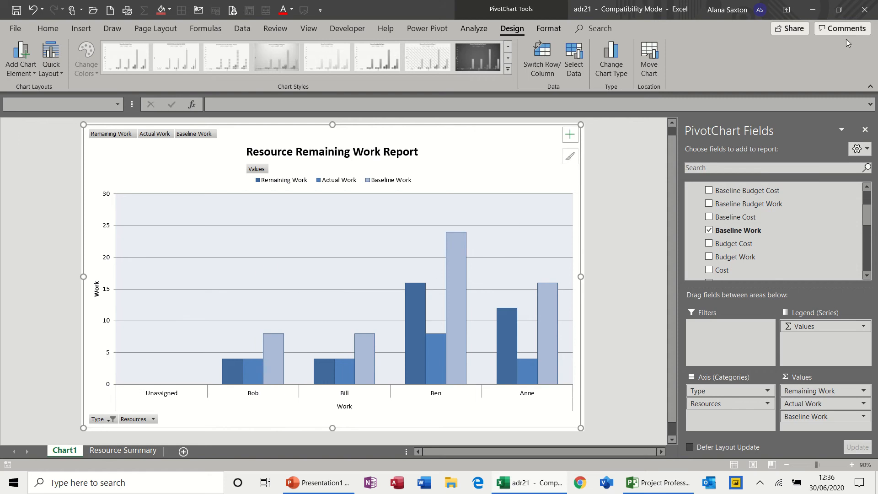
# - Close the Resource Remaining Work Report workbook without saving its changes
pyautogui.click(862, 10)
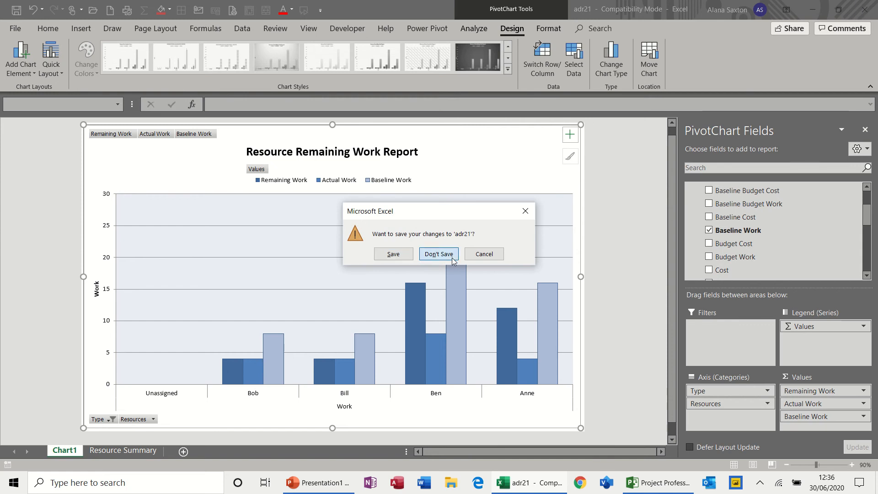
pyautogui.click(438, 254)
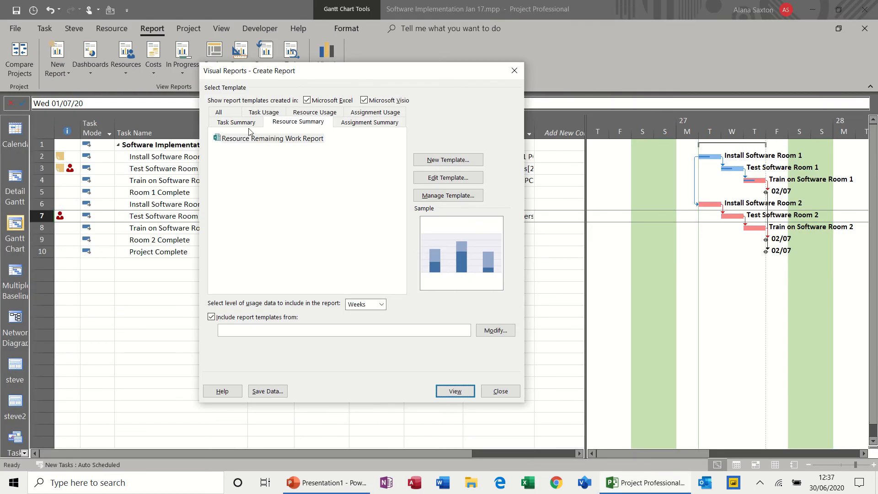
# - List all visual report templates except the Excel ones and generate the Visio Baseline Report (Metric)
pyautogui.click(229, 114)
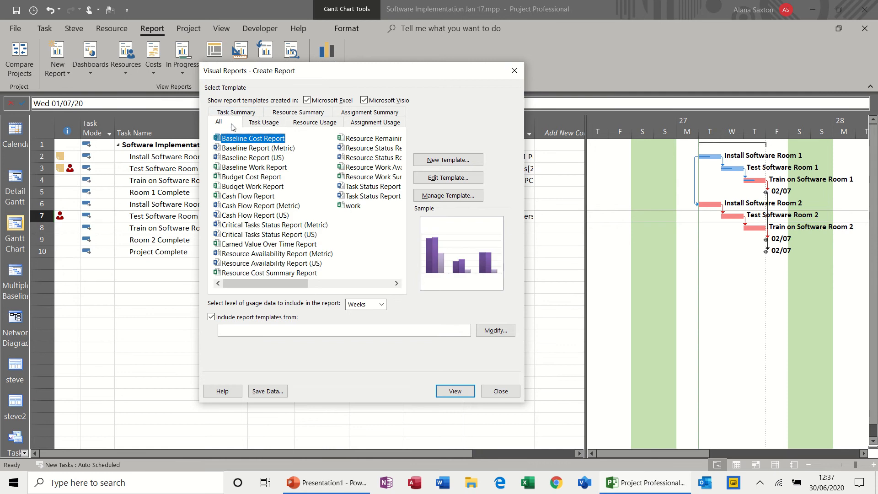
pyautogui.click(307, 101)
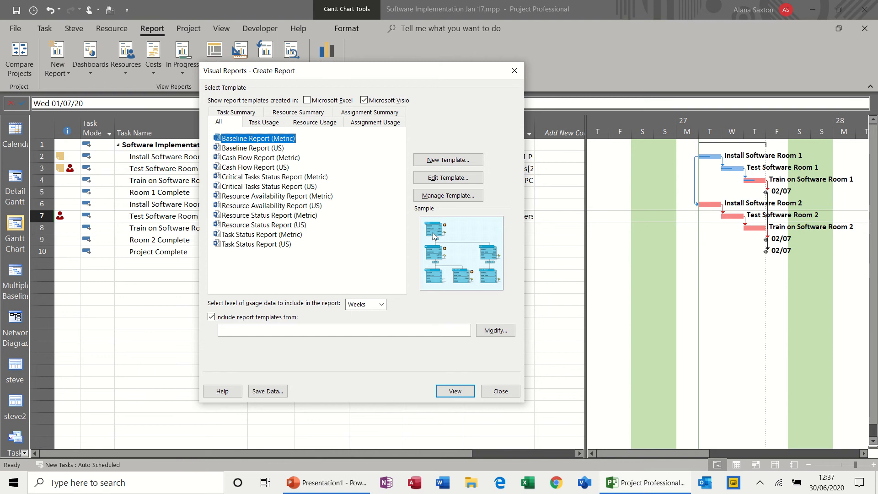
pyautogui.click(458, 392)
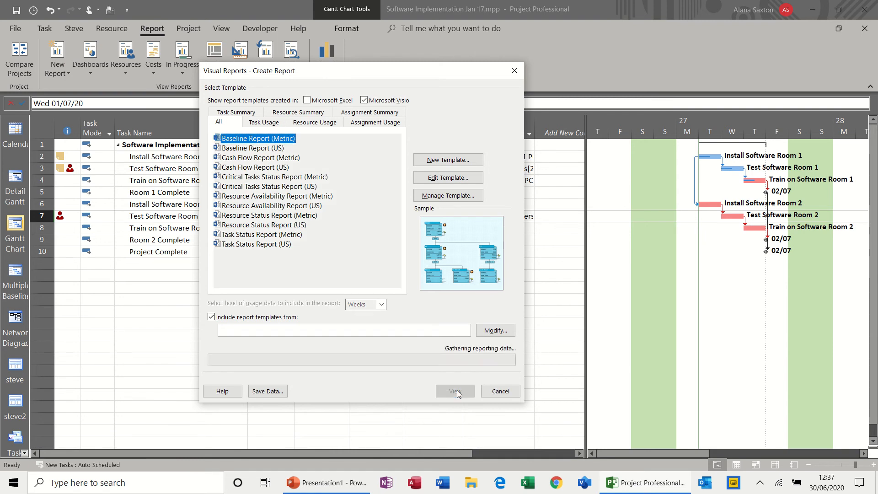
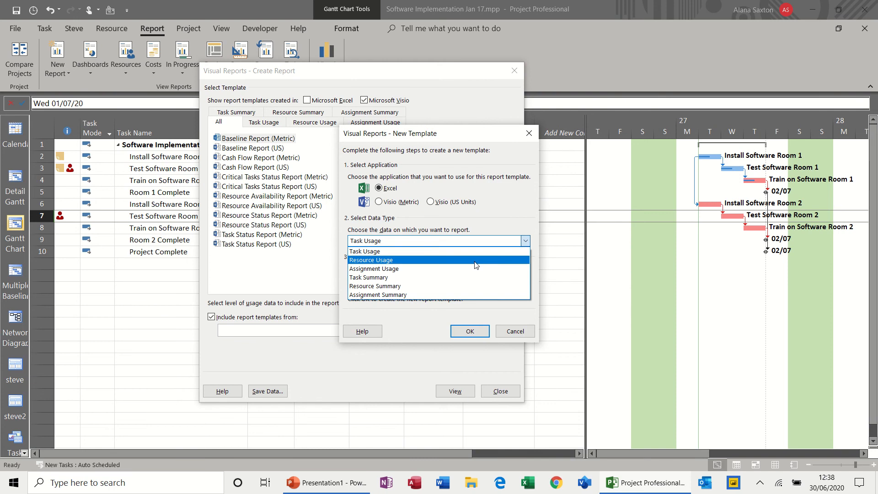
# - Set the new Excel template's data type to Resource Usage and remove all preselected fields from it
pyautogui.click(475, 260)
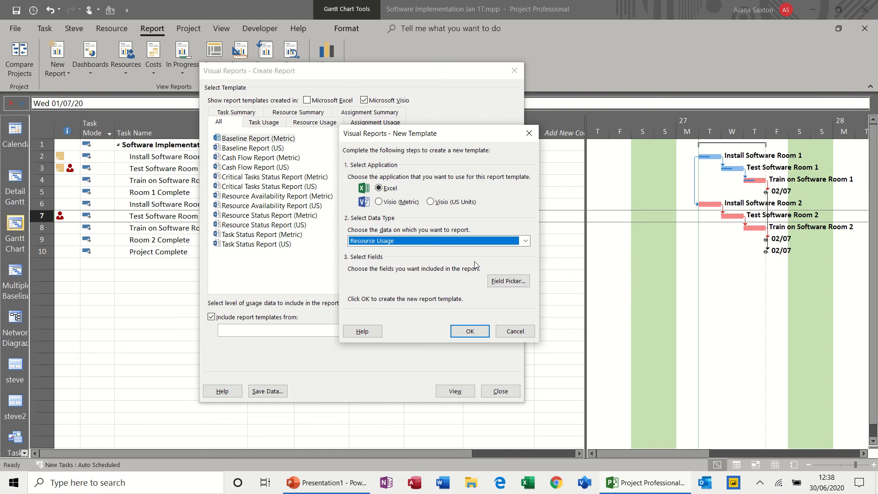
pyautogui.click(506, 281)
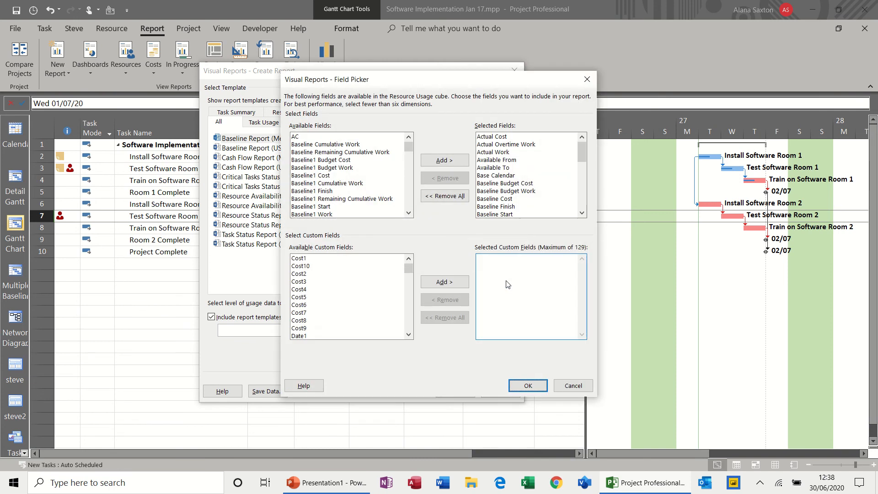
pyautogui.click(450, 200)
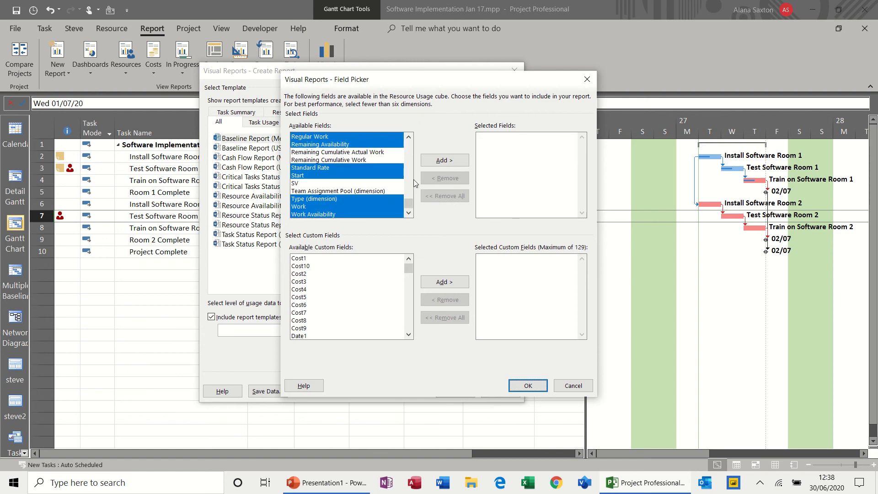
# - Include the fields Actual Cost, Actual Work, Baseline Cost and Baseline Work in the new report template
pyautogui.click(408, 139)
pyautogui.click(408, 139)
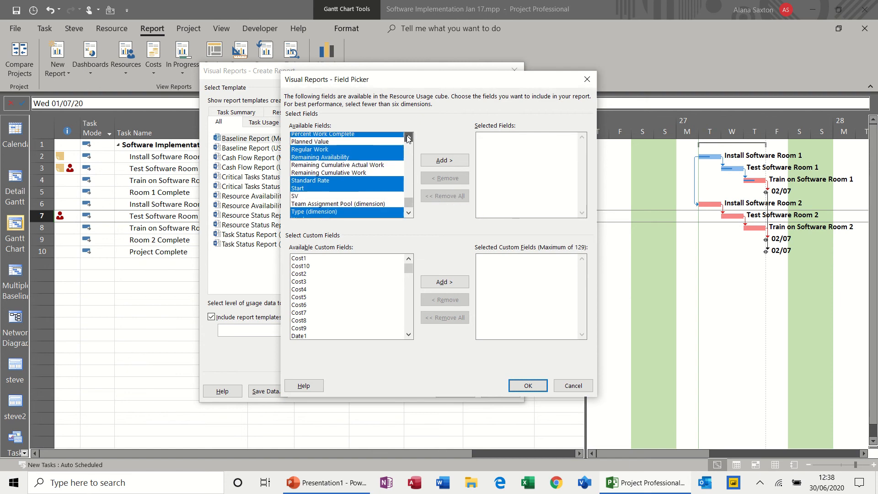
pyautogui.click(408, 139)
pyautogui.click(409, 139)
pyautogui.moveTo(408, 139); pyautogui.dragTo(408, 139)
pyautogui.moveTo(408, 182); pyautogui.dragTo(407, 144)
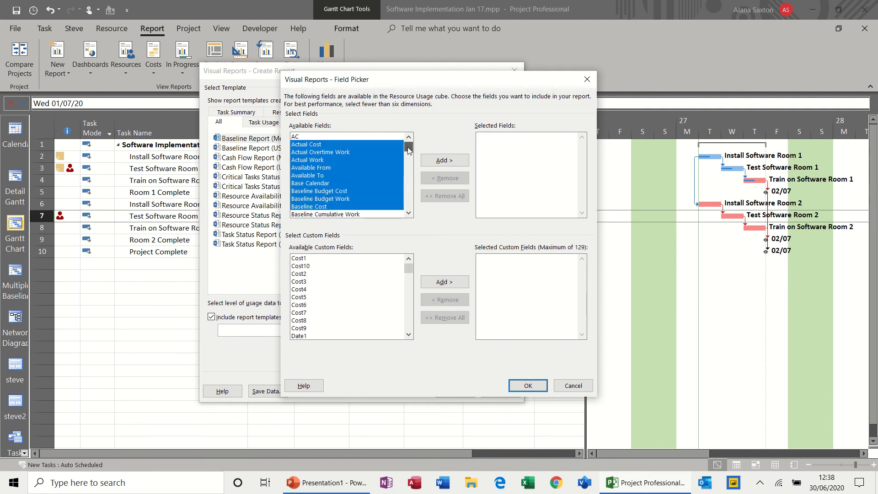
pyautogui.click(327, 145)
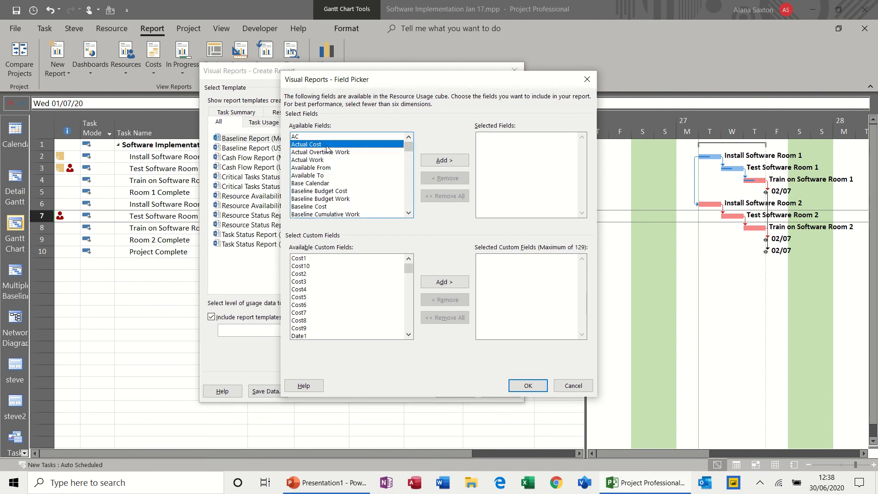
pyautogui.doubleClick(327, 146)
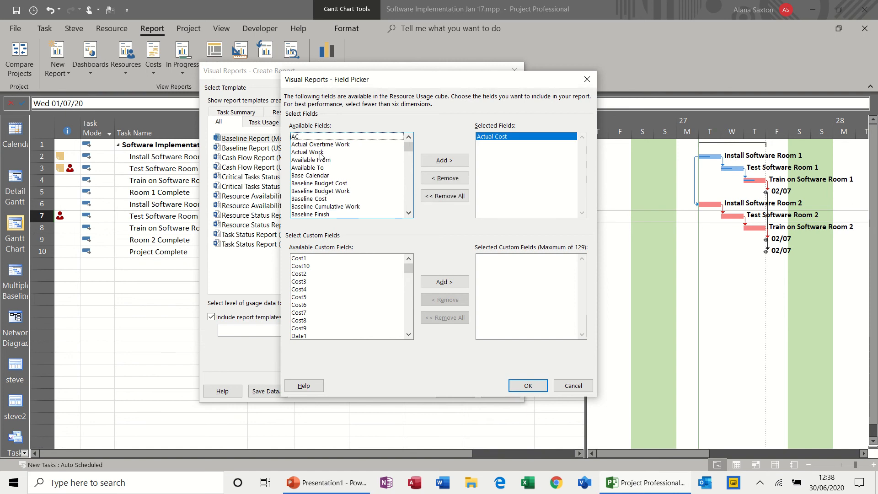
pyautogui.doubleClick(321, 152)
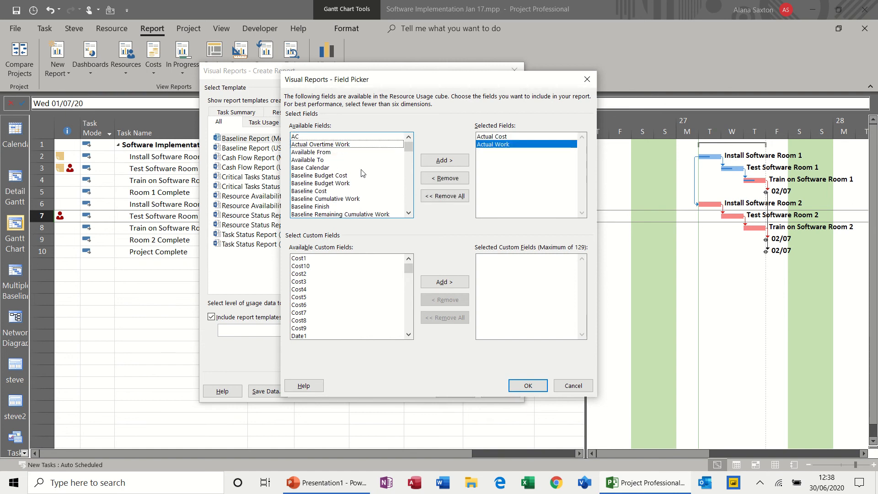
pyautogui.doubleClick(326, 192)
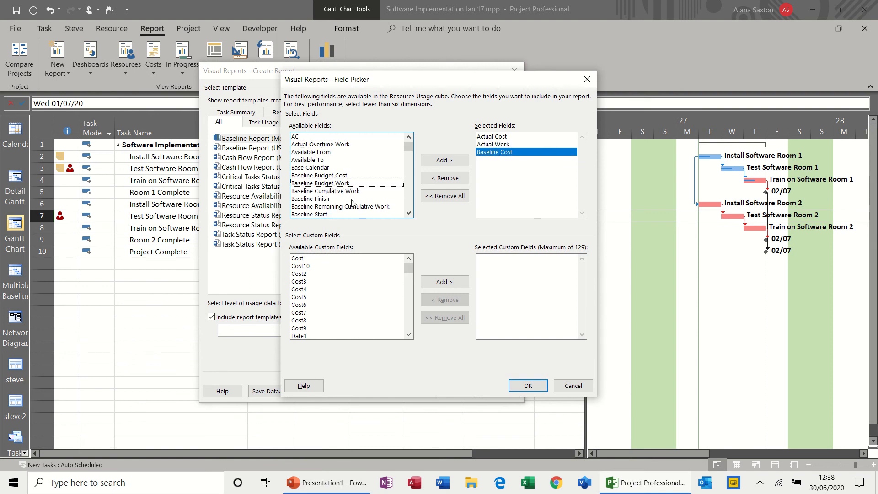
pyautogui.click(406, 213)
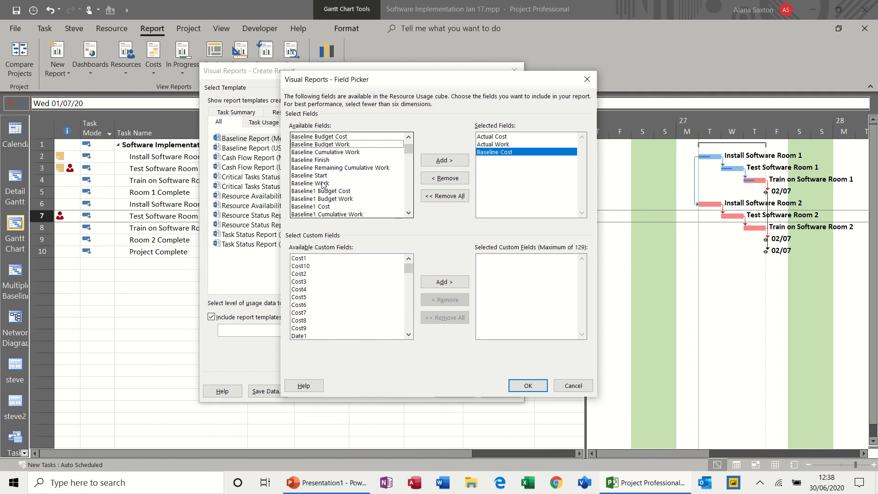
pyautogui.doubleClick(322, 183)
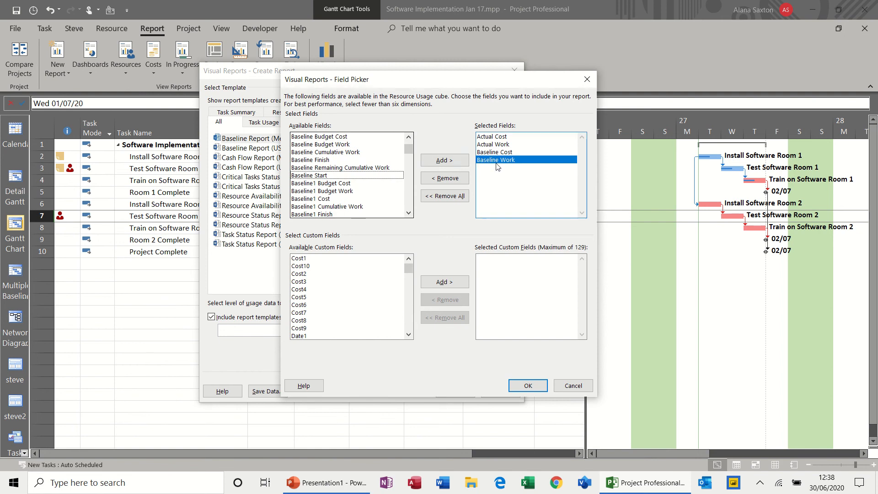
pyautogui.click(525, 385)
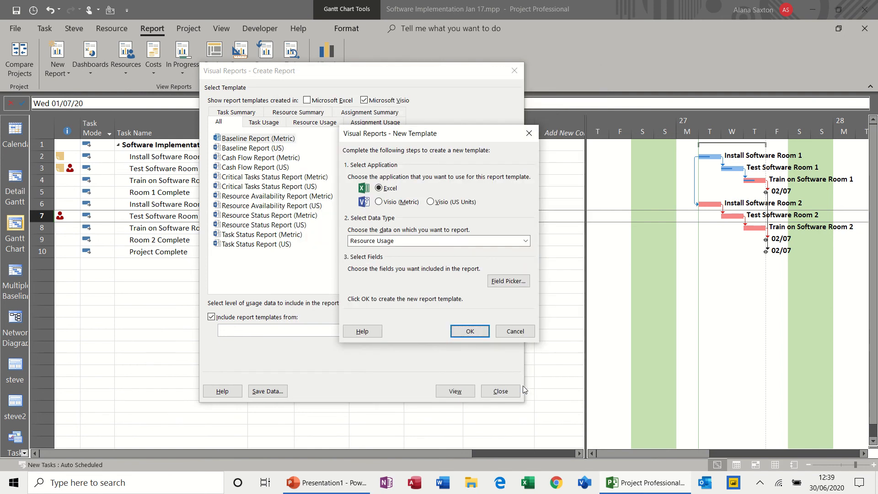
# - Create the template in a maximized workbook and add Actual Cost, Actual Work, Baseline Cost and Baseline Work to the pivot table values
pyautogui.click(468, 332)
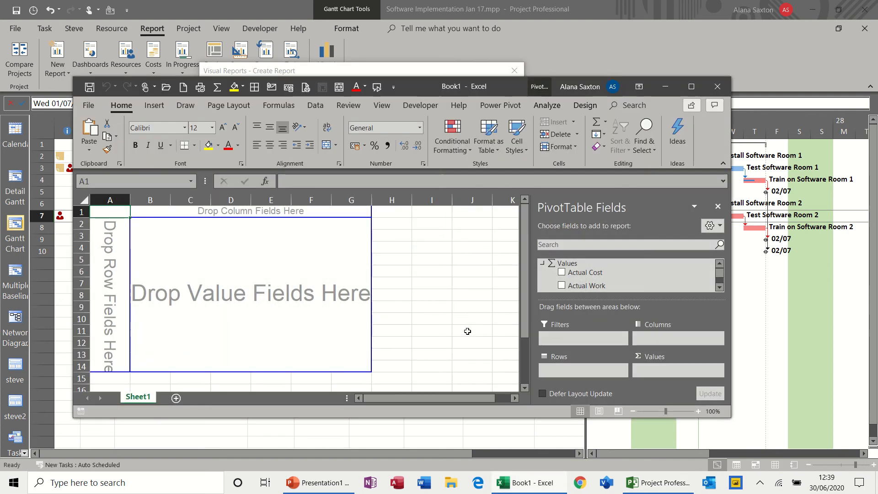
pyautogui.click(691, 87)
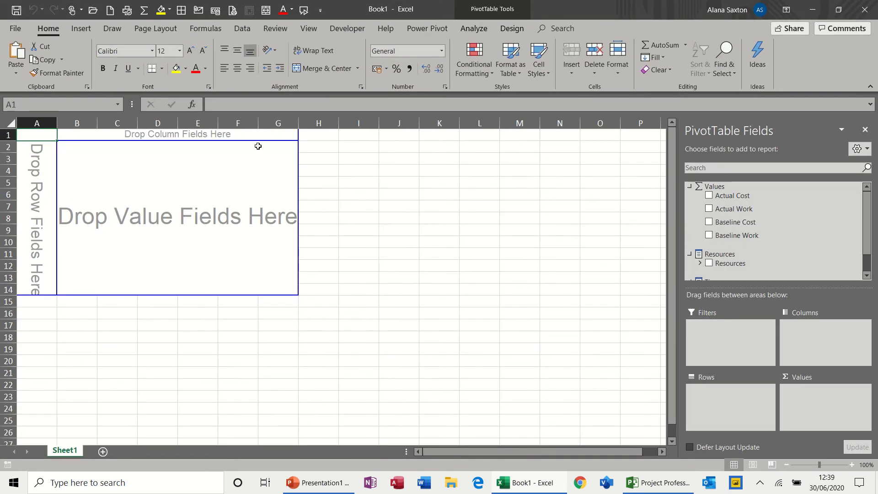
pyautogui.click(709, 197)
pyautogui.click(709, 209)
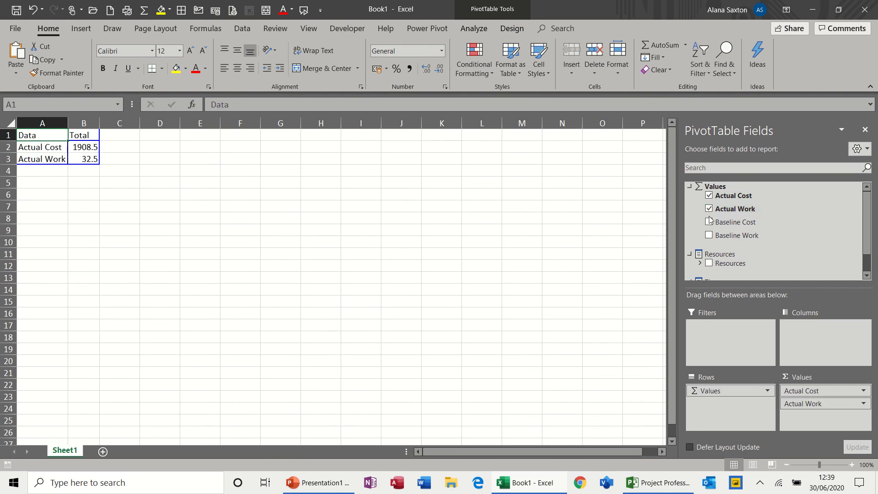
pyautogui.click(709, 222)
pyautogui.click(709, 236)
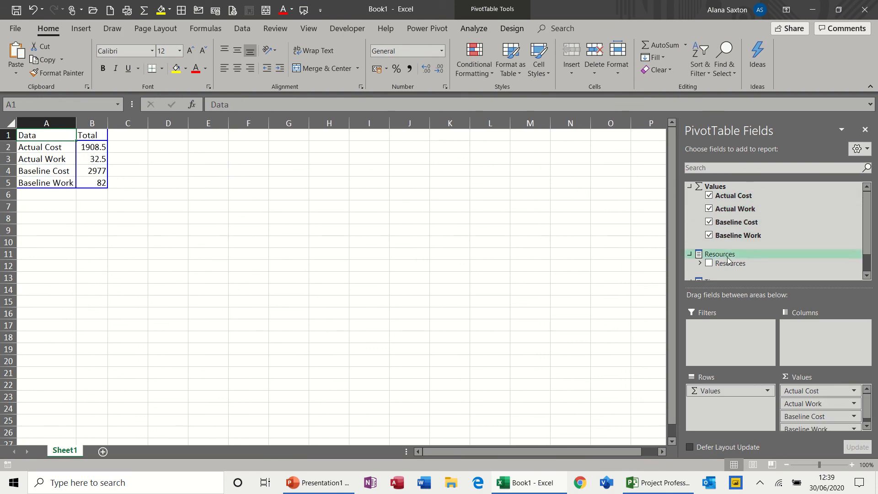
# - Try a pivot table layout with Resources as columns and Weekly Calendar as rows
pyautogui.click(709, 264)
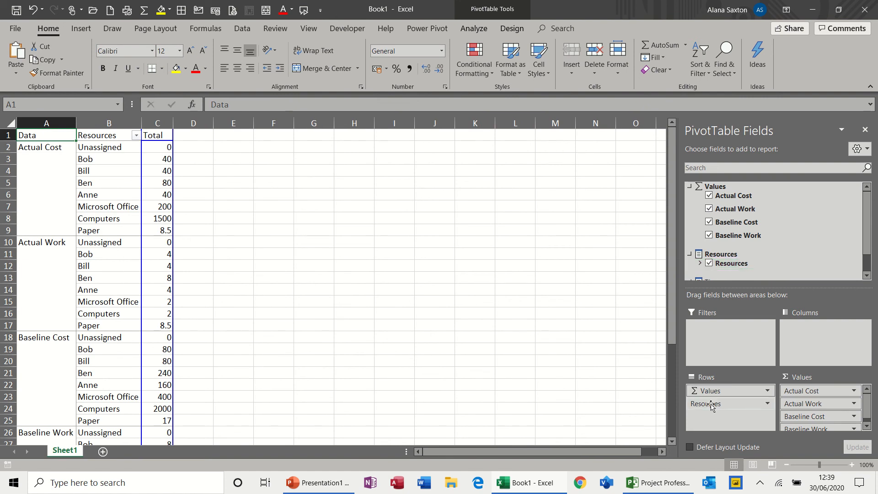
pyautogui.moveTo(710, 405); pyautogui.dragTo(817, 332)
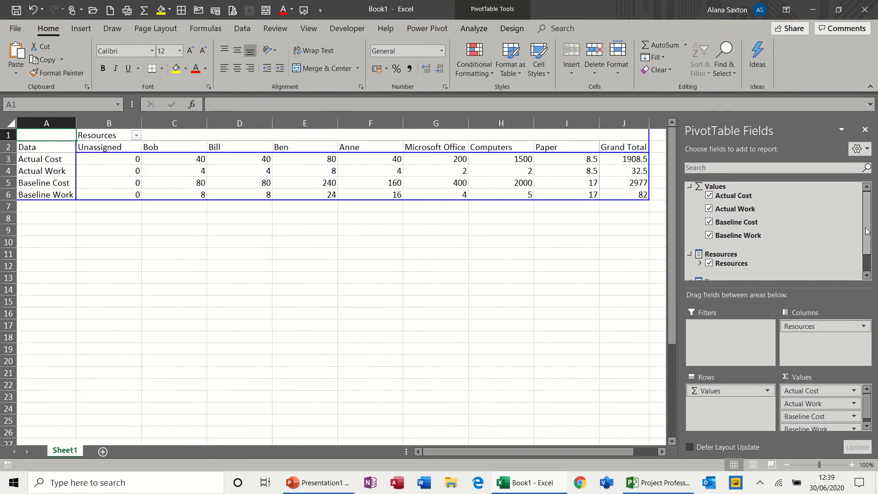
pyautogui.scroll(-1, 861, 249)
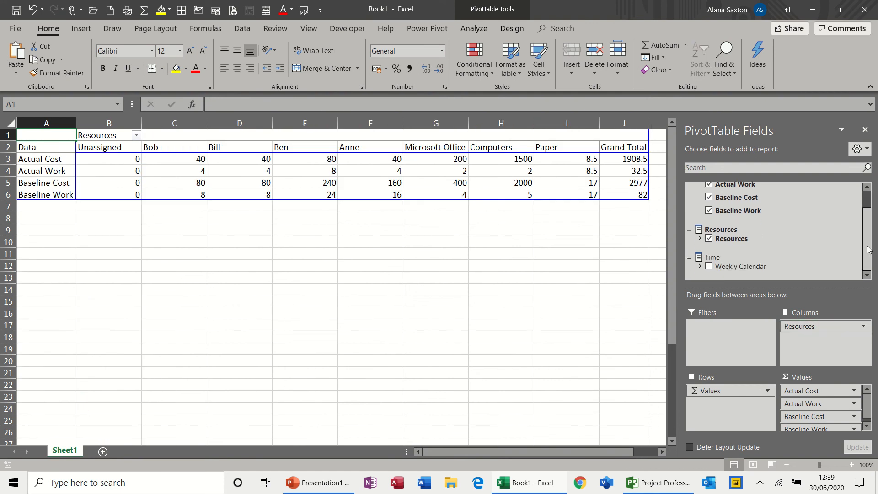
pyautogui.click(709, 267)
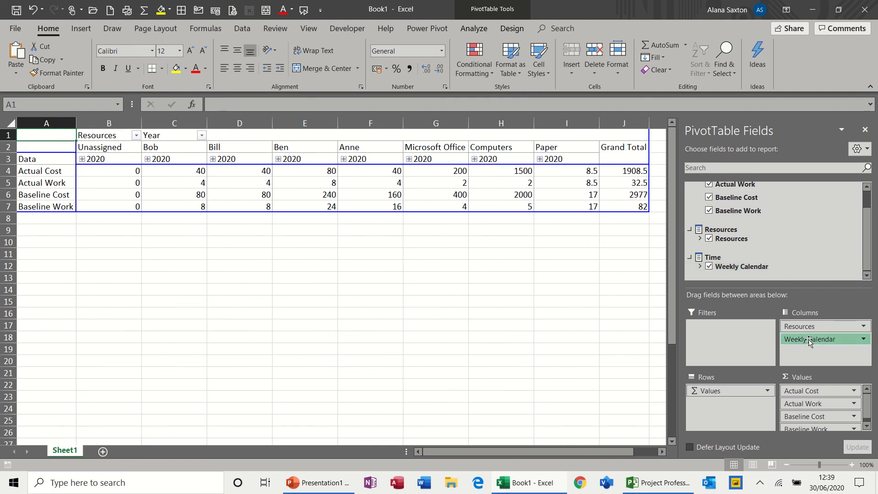
pyautogui.moveTo(809, 341)
pyautogui.mouseDown()
pyautogui.moveTo(715, 418)
pyautogui.moveTo(755, 365)
pyautogui.moveTo(804, 344)
pyautogui.moveTo(720, 406)
pyautogui.mouseUp()
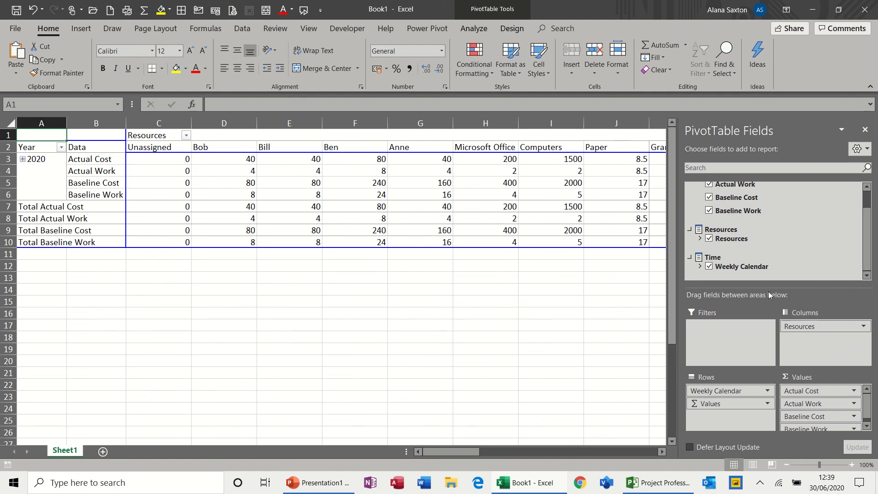
# - Remove Weekly Calendar and Resources from the pivot table
pyautogui.click(709, 267)
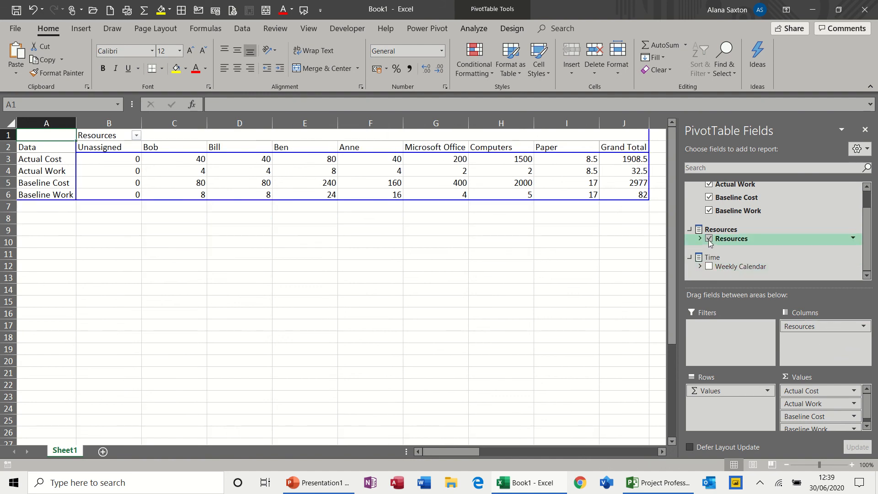
pyautogui.click(709, 239)
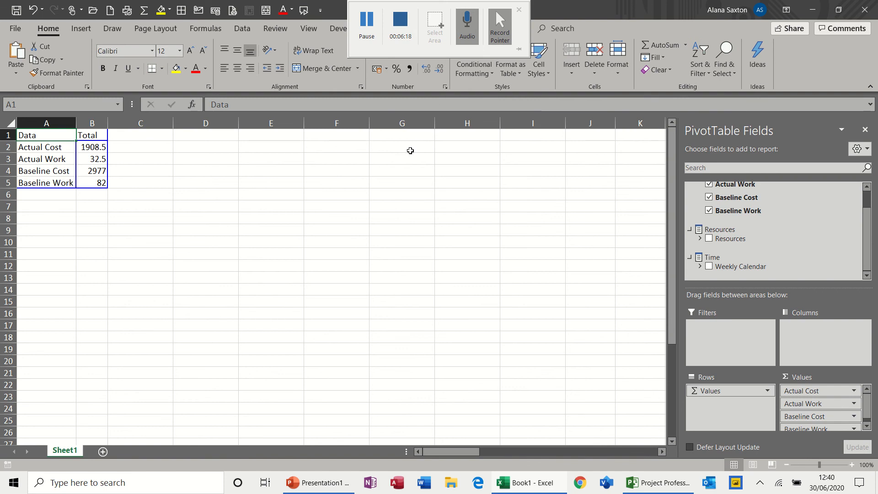
# - Insert a Clustered Column PivotChart from the pivot table and place it on the sheet beneath the data
pyautogui.click(392, 187)
pyautogui.click(72, 151)
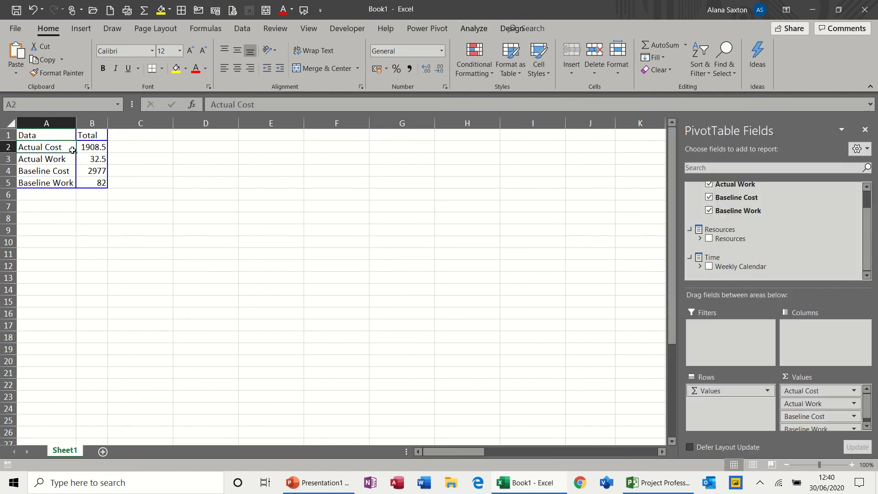
pyautogui.click(473, 28)
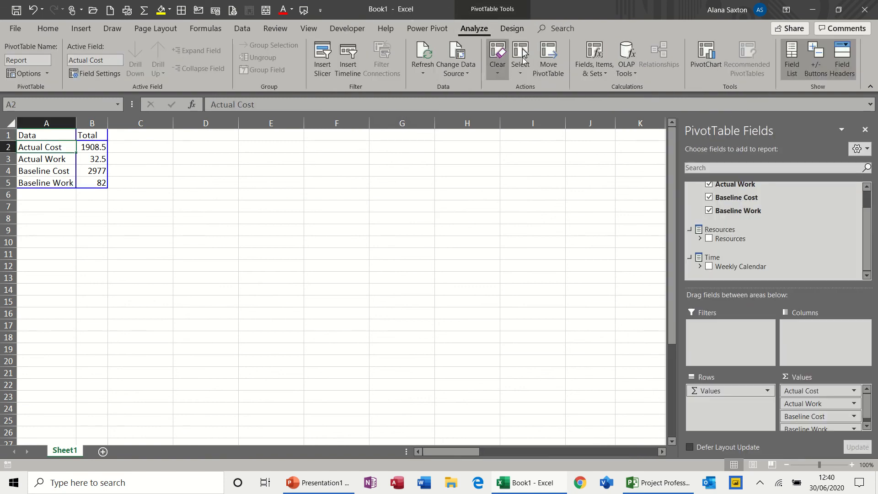
pyautogui.click(705, 57)
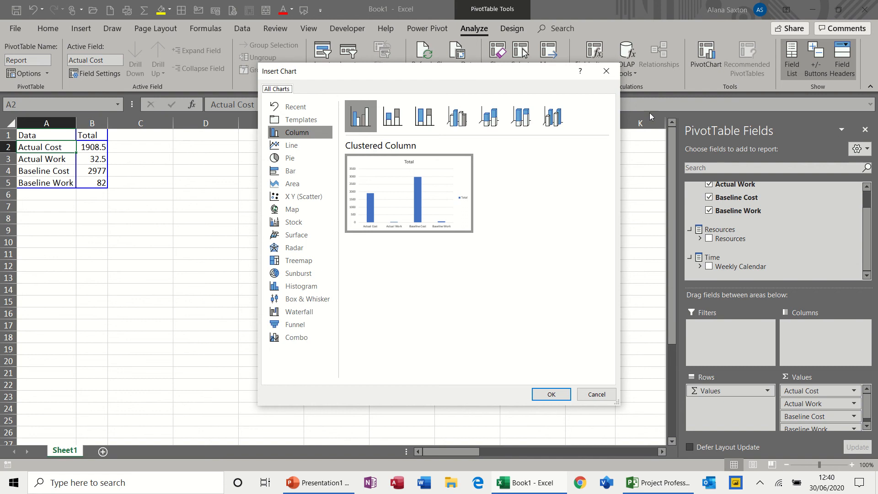
pyautogui.moveTo(410, 197)
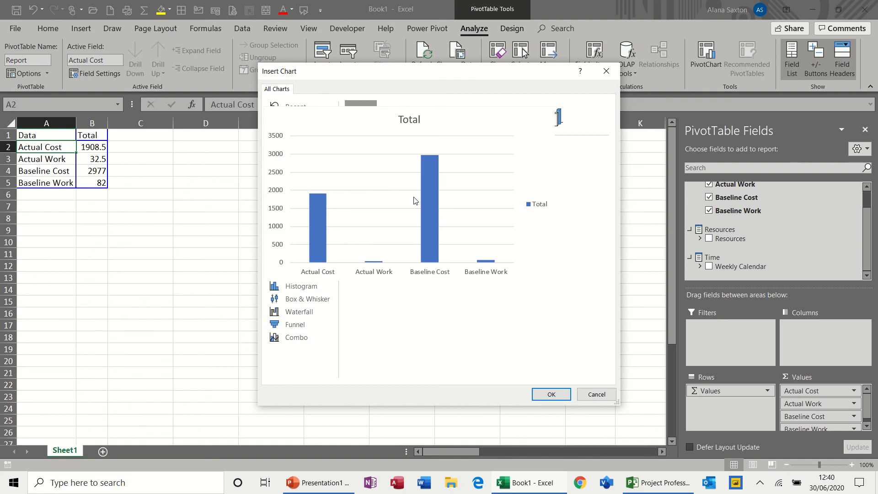
pyautogui.doubleClick(412, 197)
pyautogui.moveTo(388, 218)
pyautogui.mouseDown()
pyautogui.moveTo(302, 150)
pyautogui.moveTo(323, 201)
pyautogui.moveTo(348, 201)
pyautogui.mouseUp()
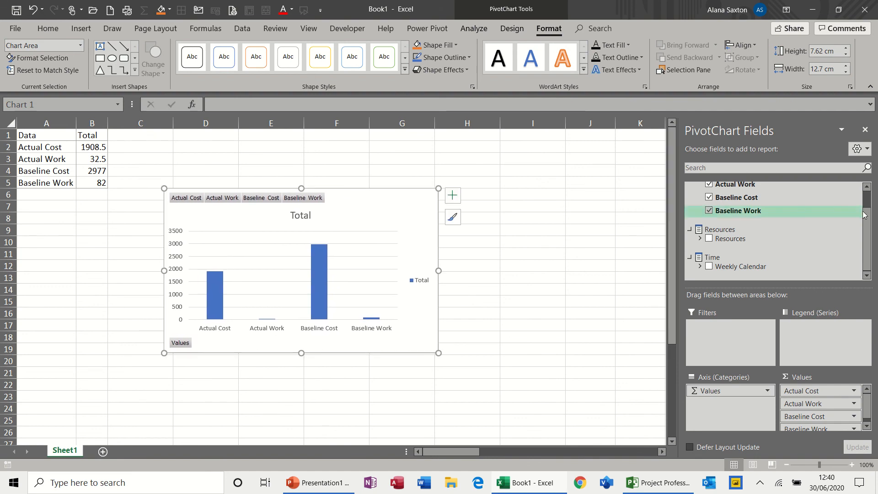
pyautogui.scroll(1, 868, 203)
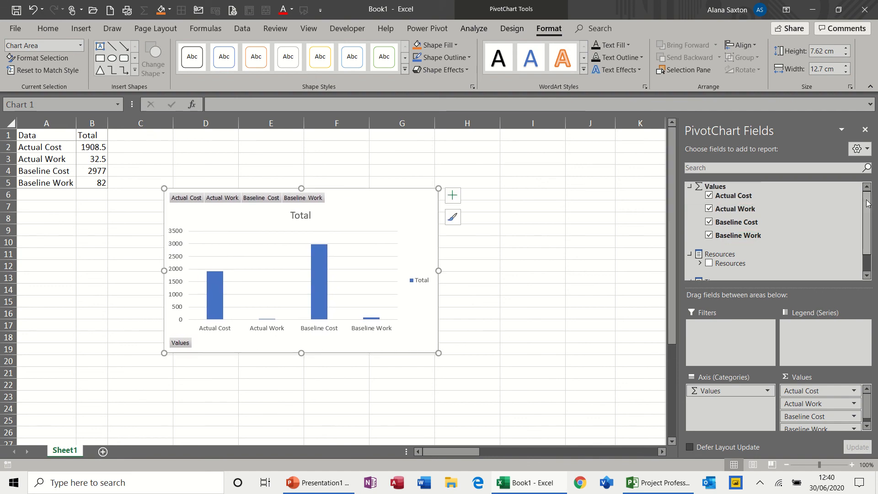
# - Add the Resources field to the PivotChart axis and move the chart clear of the pivot table data
pyautogui.scroll(-2, 868, 203)
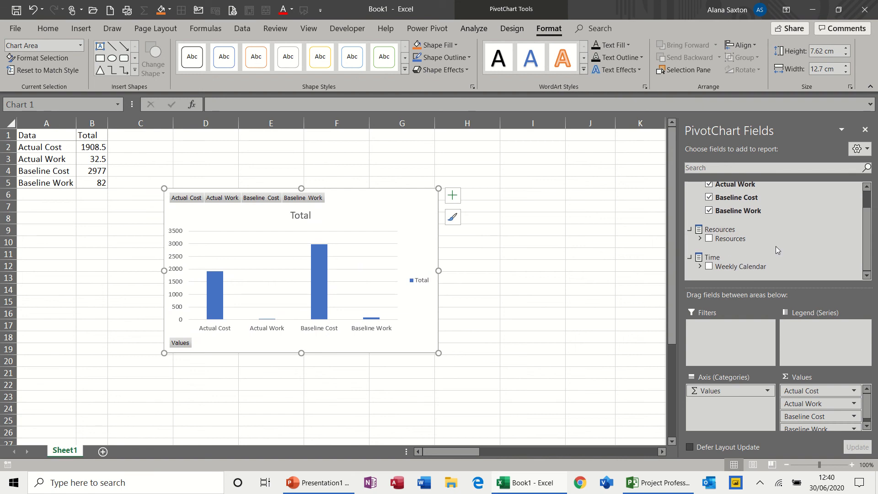
pyautogui.click(708, 239)
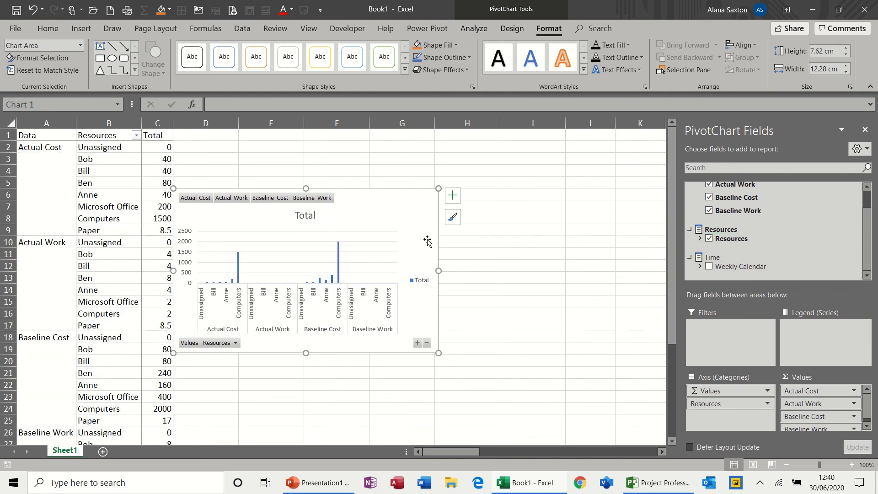
pyautogui.moveTo(423, 232); pyautogui.dragTo(474, 233)
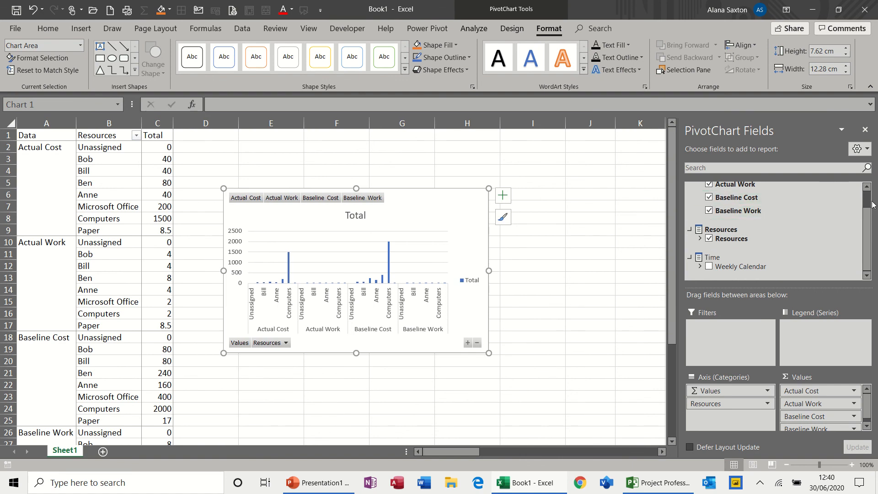
# - Remove Actual Work and Baseline Work from the PivotChart values, leaving Actual Cost and Baseline Cost
pyautogui.scroll(2, 869, 214)
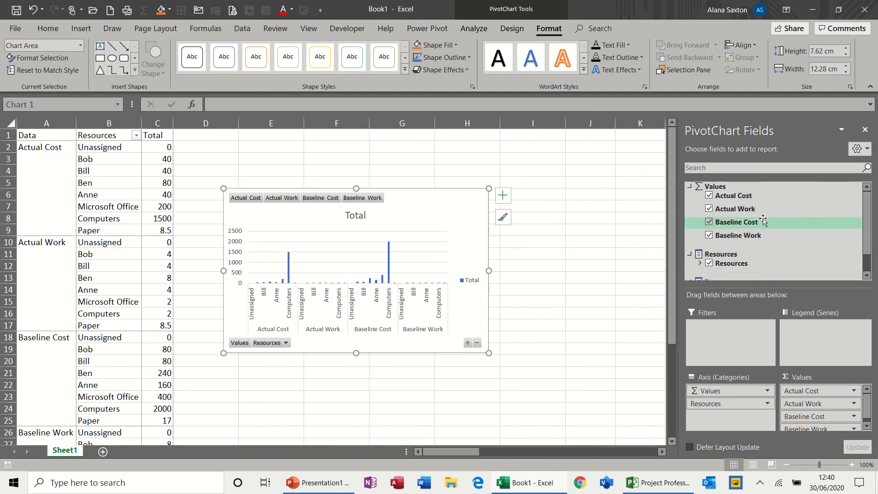
pyautogui.click(711, 211)
pyautogui.click(709, 235)
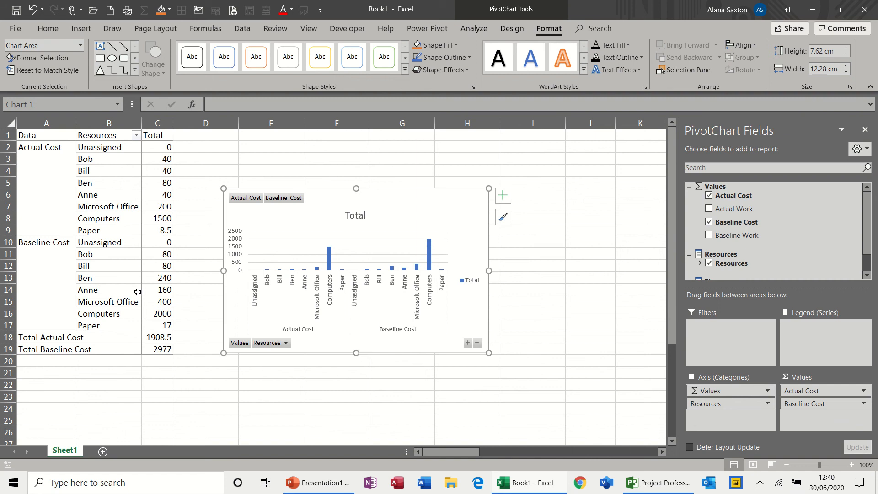
# - Filter the pivot table's Resources to exclude Unassigned, Microsoft Office, Computers and Paper
pyautogui.click(136, 136)
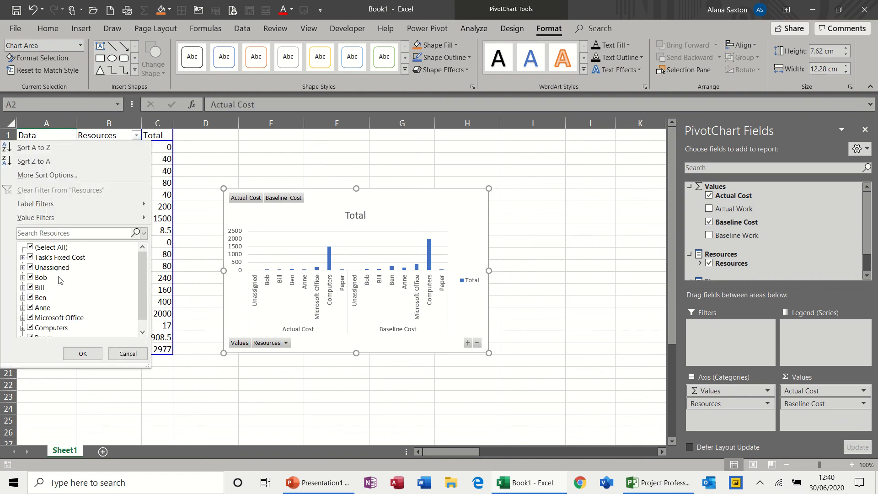
pyautogui.click(30, 268)
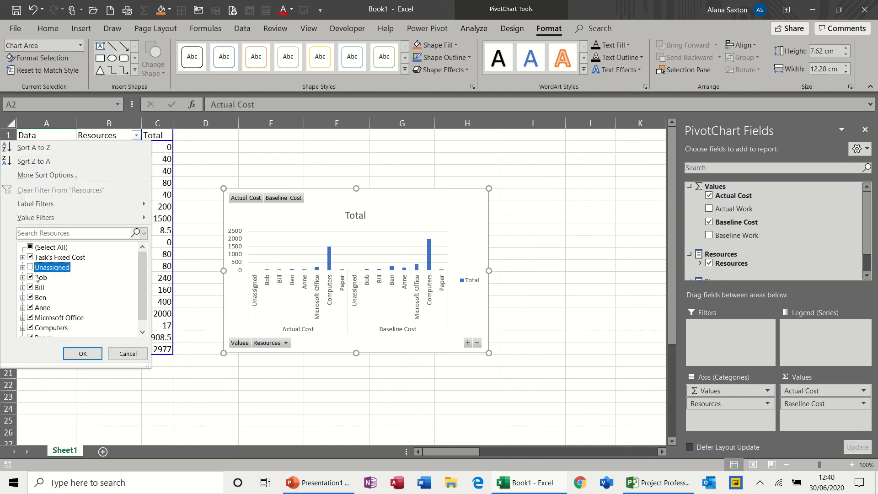
pyautogui.click(32, 317)
pyautogui.click(30, 327)
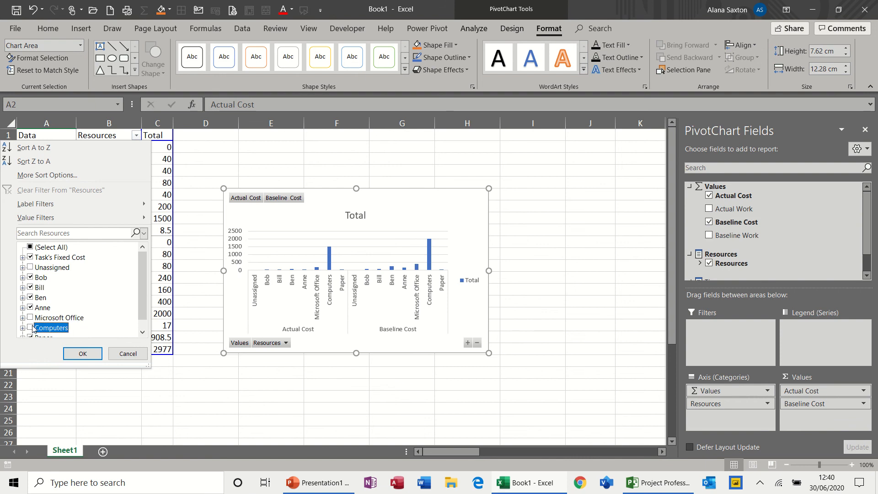
pyautogui.scroll(-1, 137, 301)
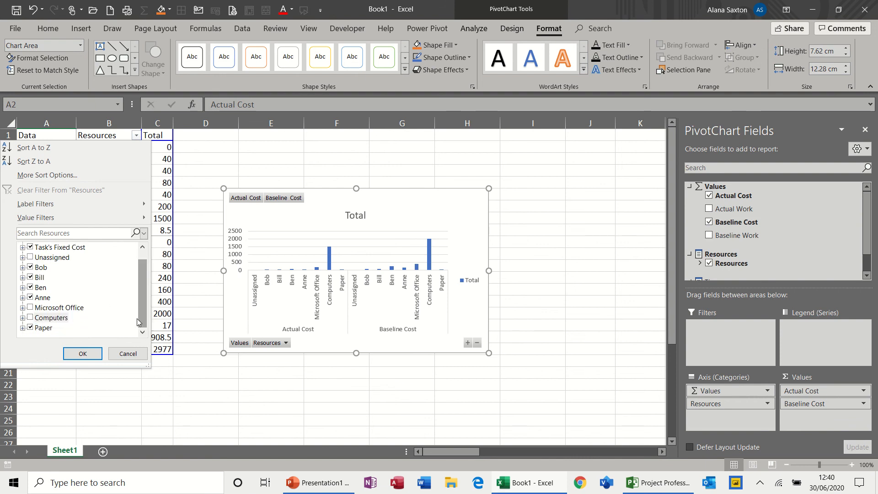
pyautogui.click(30, 328)
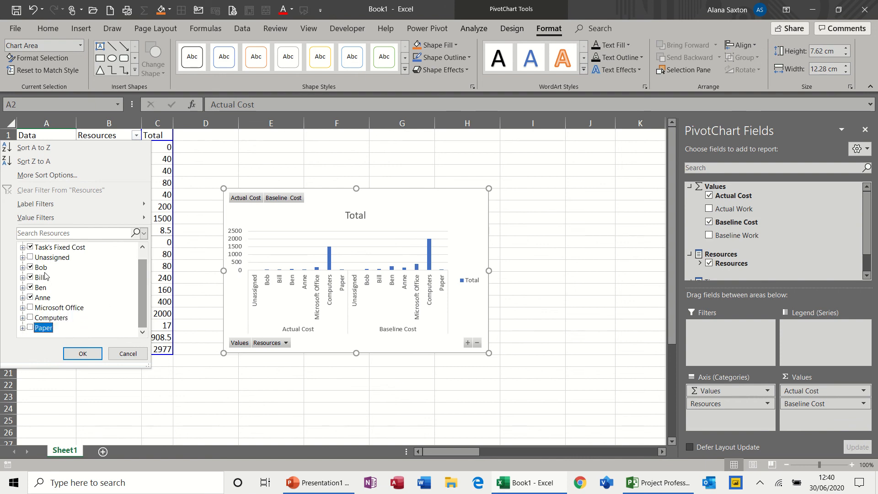
pyautogui.click(83, 353)
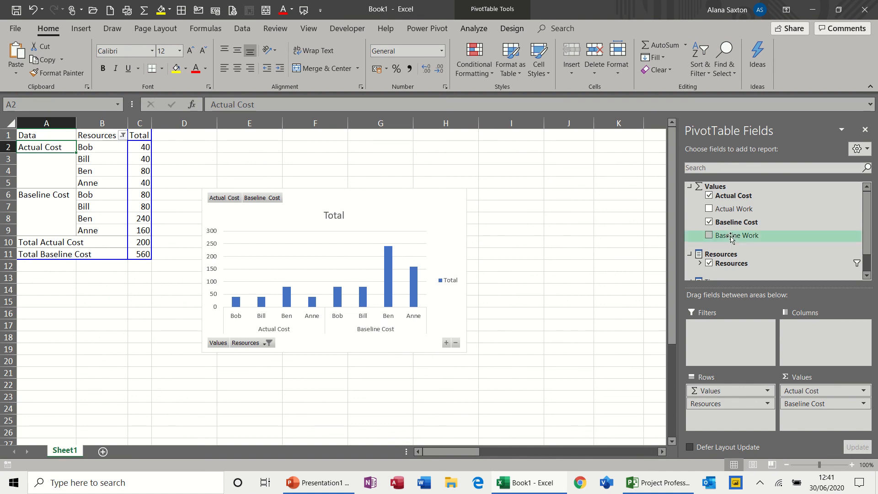
# - Switch the pivot table values to Actual Work and Baseline Work in place of Actual Cost and Baseline Cost
pyautogui.click(708, 209)
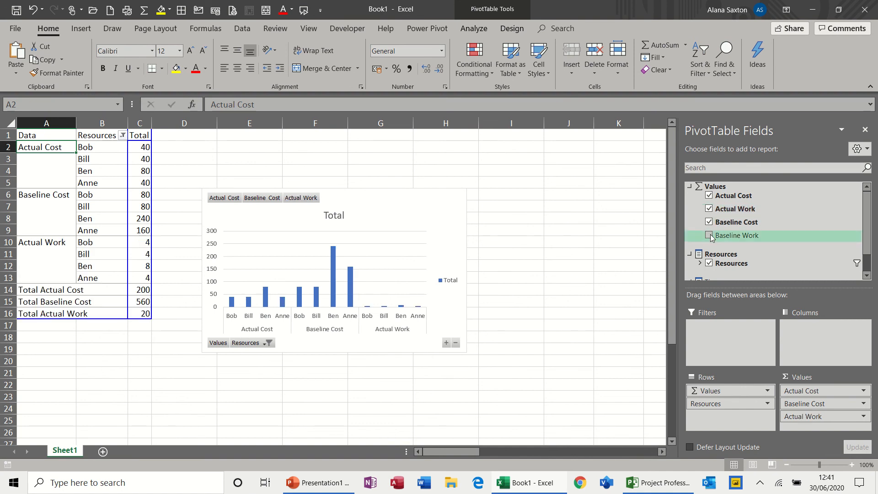
pyautogui.click(709, 236)
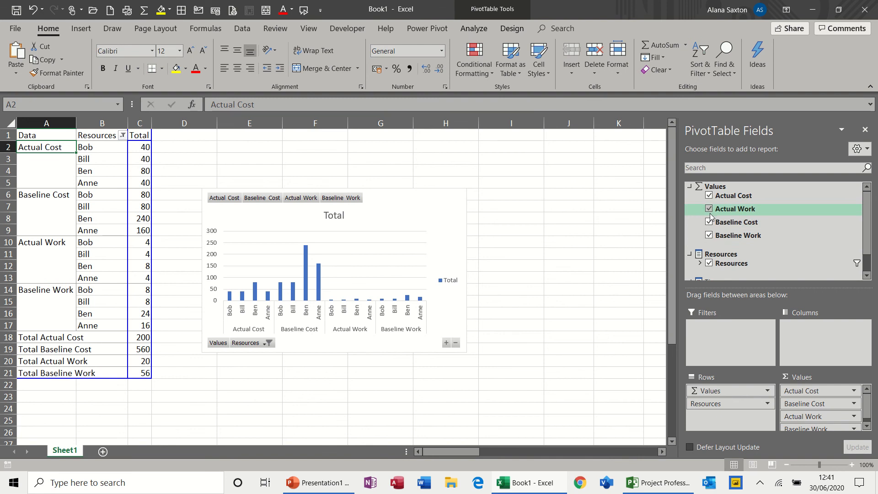
pyautogui.click(709, 195)
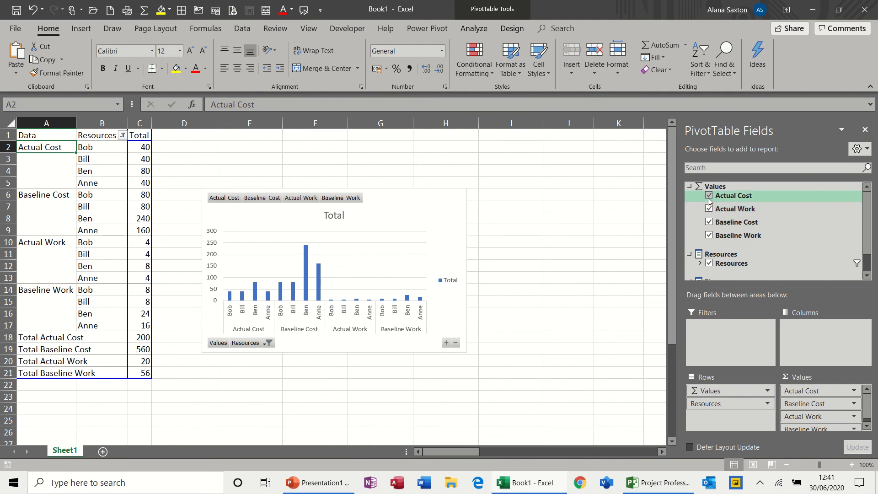
pyautogui.click(709, 222)
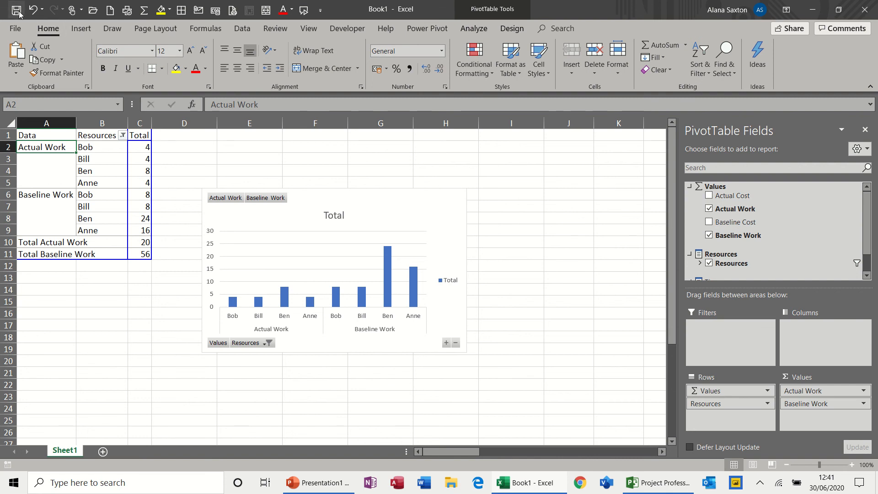
# - Save the workbook as an .xltx template named with the author's first name plus "template", clearing external data with refresh on opening, and close it
pyautogui.press('F12')
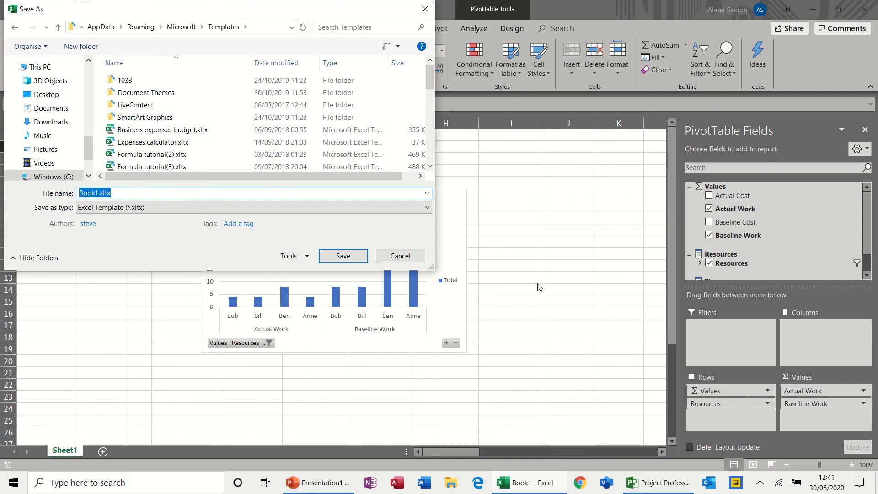
pyautogui.write('steve')
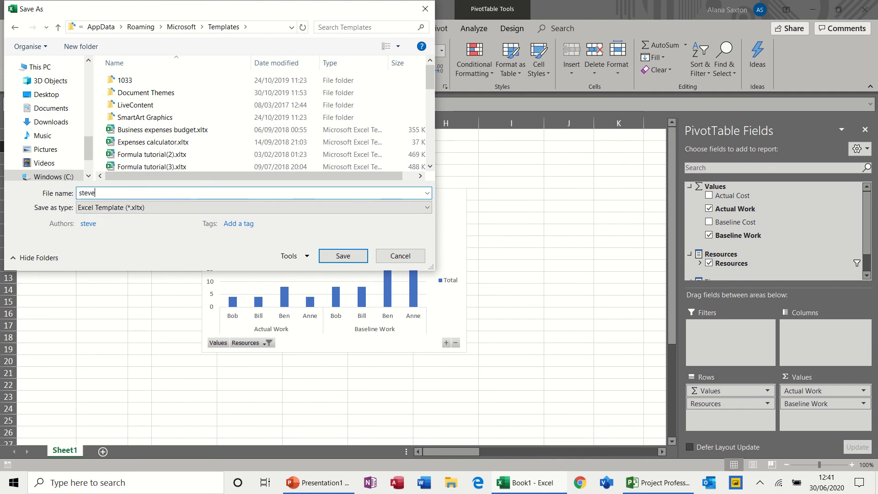
pyautogui.write(' template')
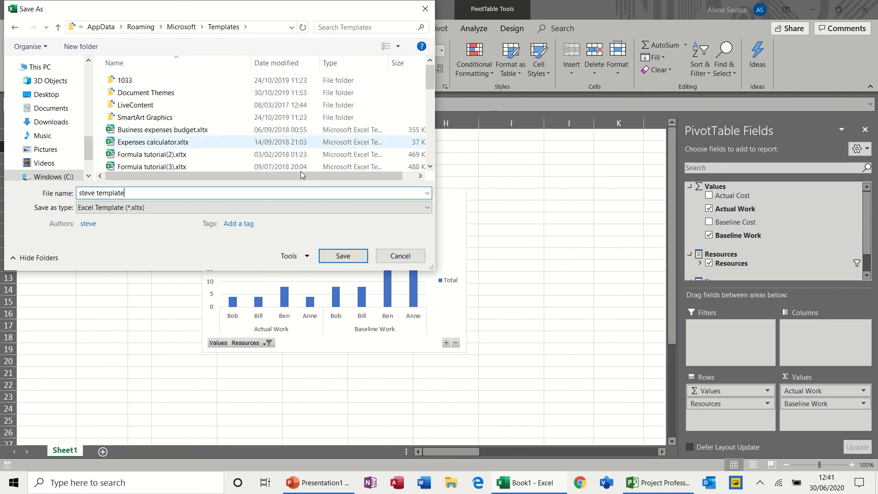
pyautogui.click(342, 256)
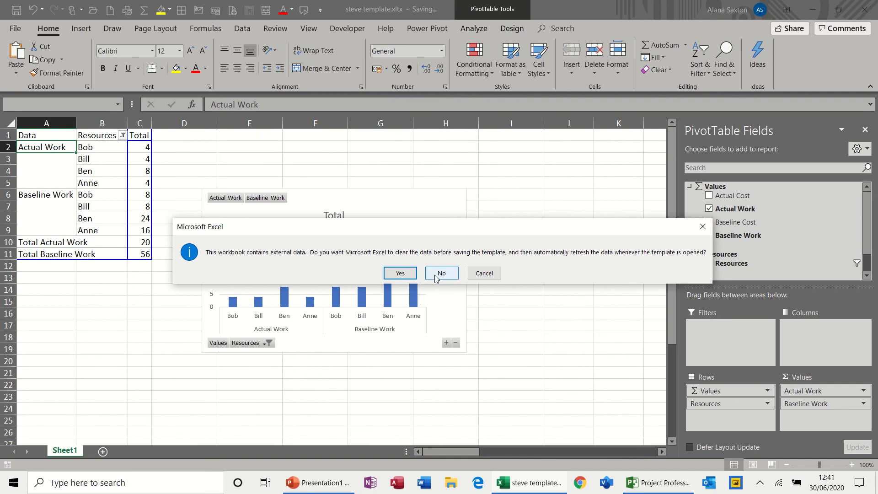
pyautogui.click(400, 274)
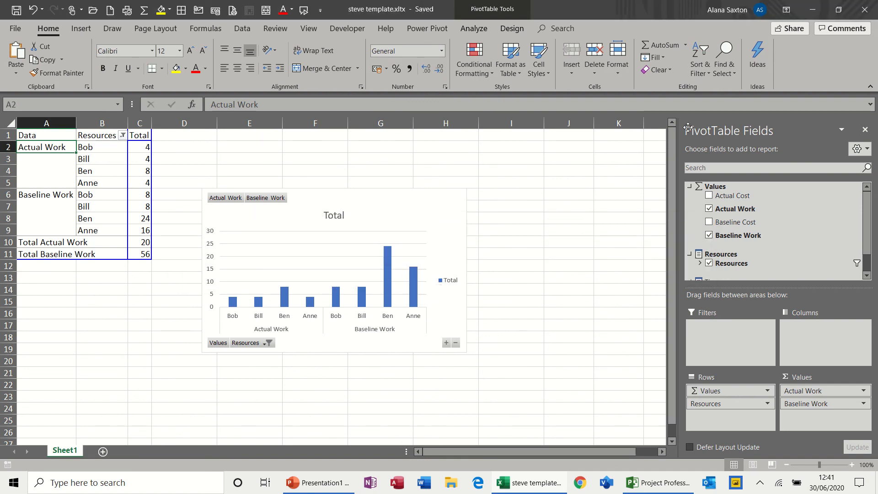
pyautogui.click(863, 15)
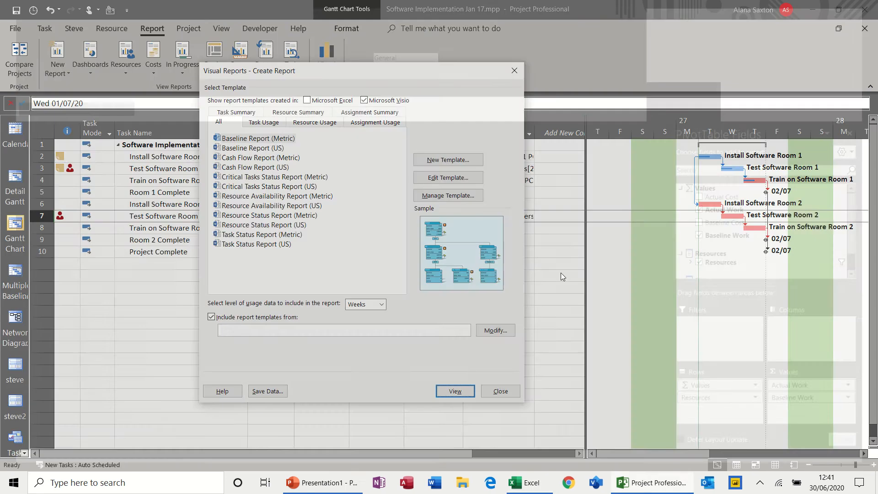
# - In Project, reopen Visual Reports, check for the saved template among the Excel-only Resource Usage templates, and close the dialog
pyautogui.click(493, 393)
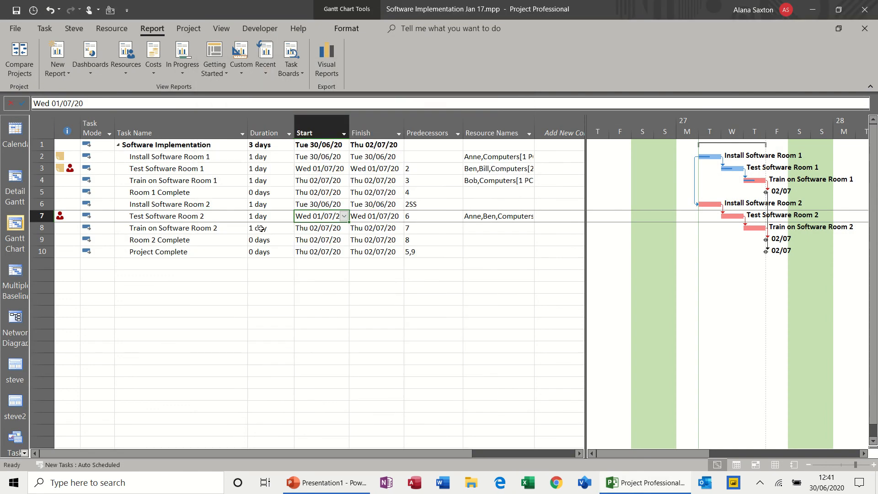
pyautogui.click(326, 55)
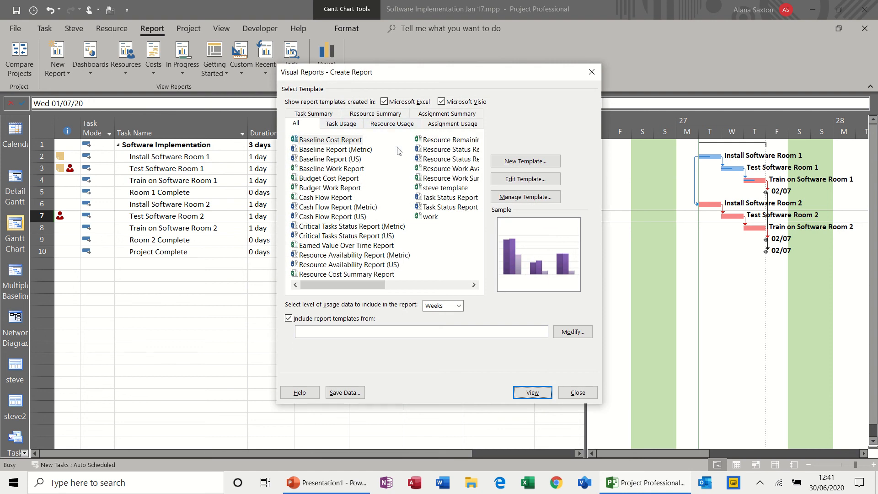
pyautogui.click(430, 189)
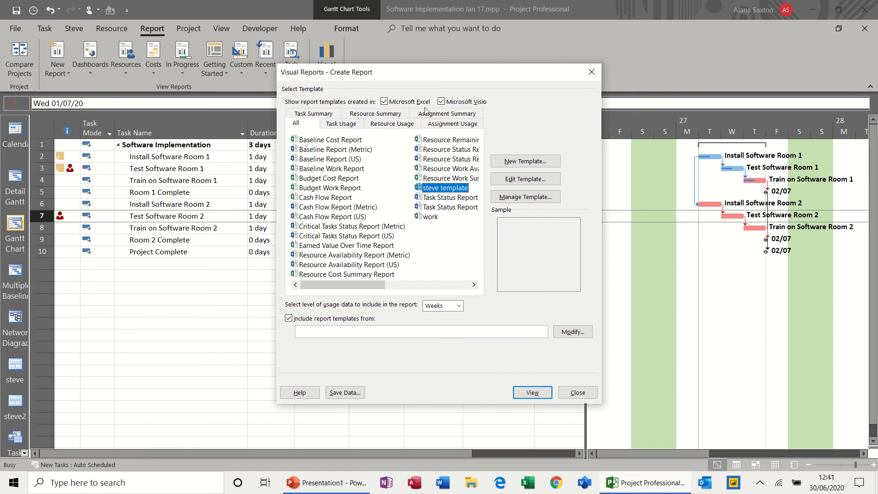
pyautogui.click(441, 101)
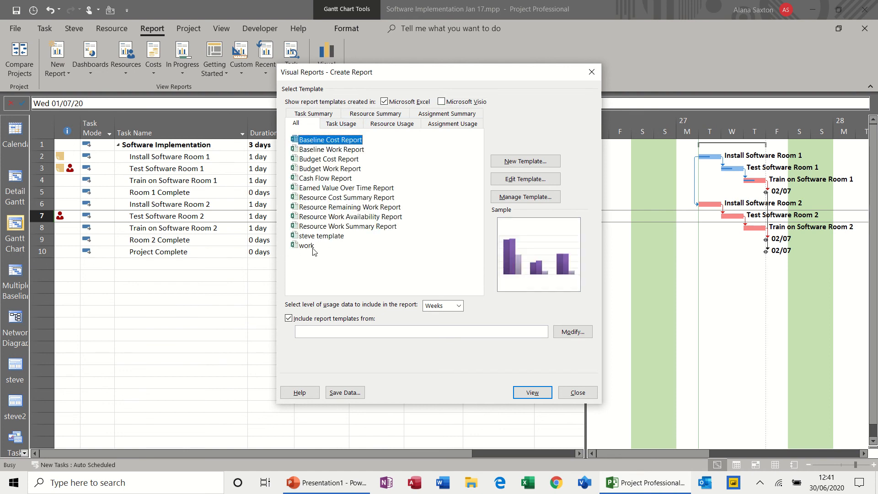
pyautogui.click(387, 129)
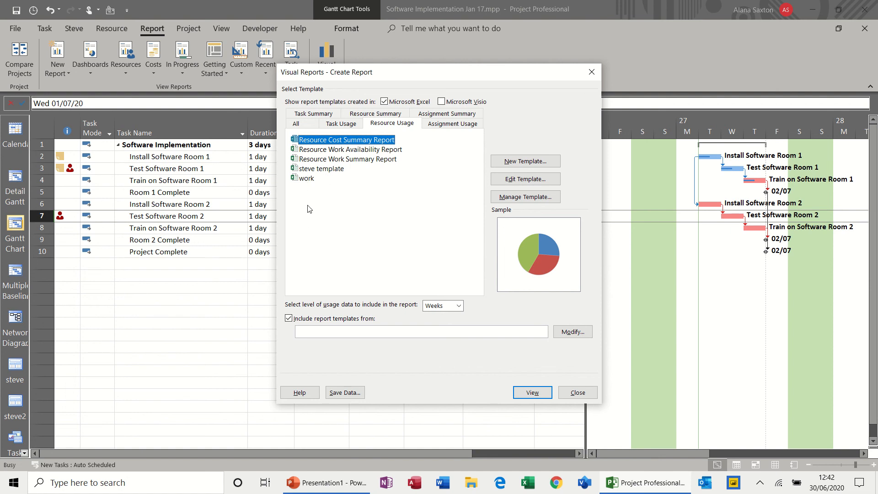
pyautogui.click(577, 392)
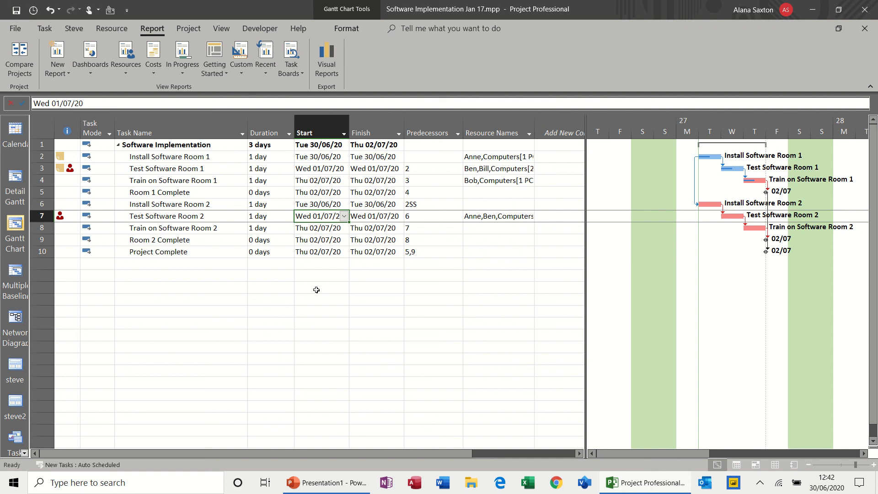